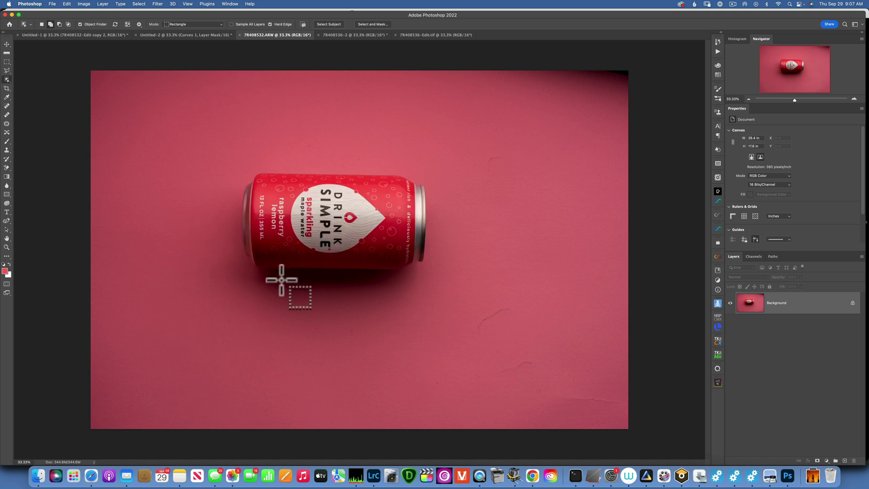
# Step: Review the open documents: the single can photo, the empty pink background and the three finished can pattern composites
pyautogui.click(362, 35)
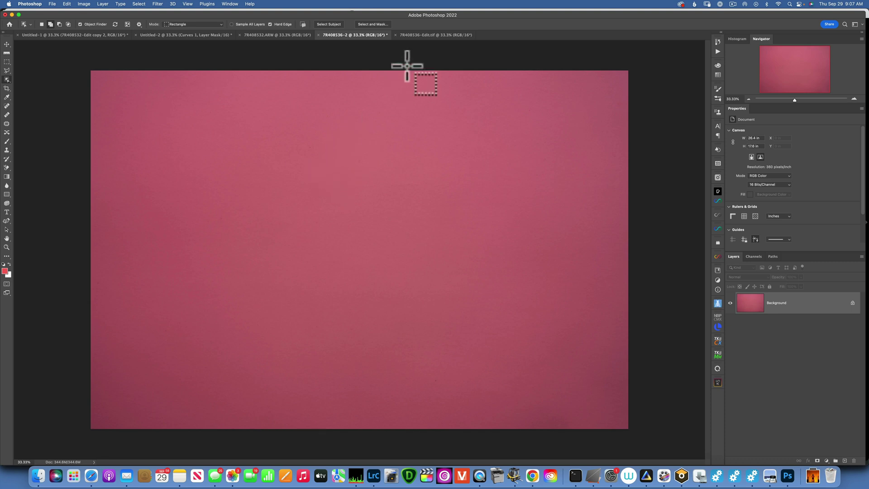
pyautogui.click(423, 34)
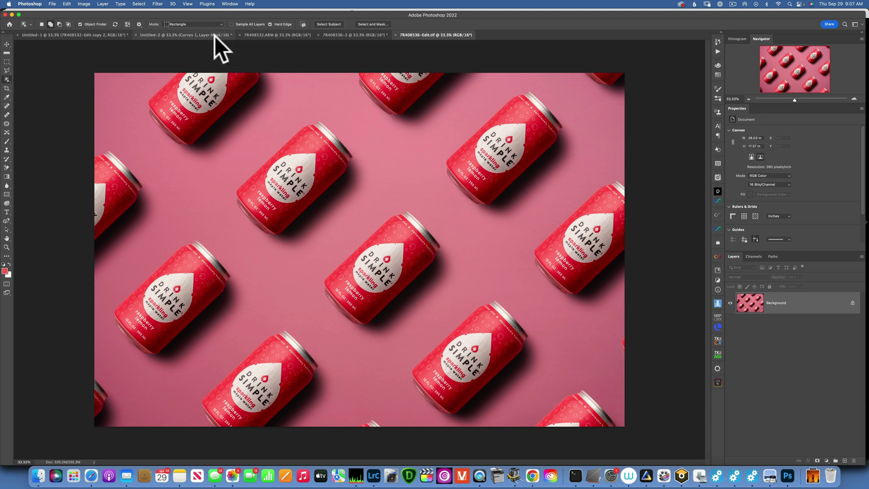
pyautogui.click(214, 35)
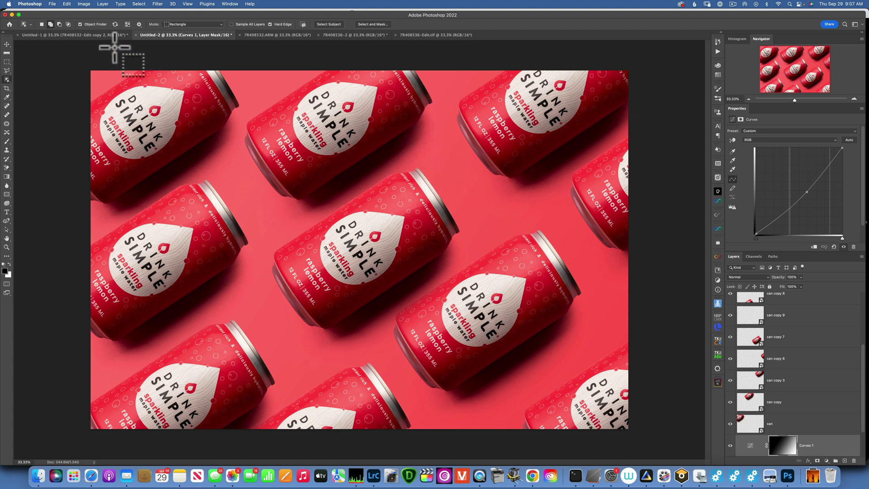
pyautogui.click(88, 35)
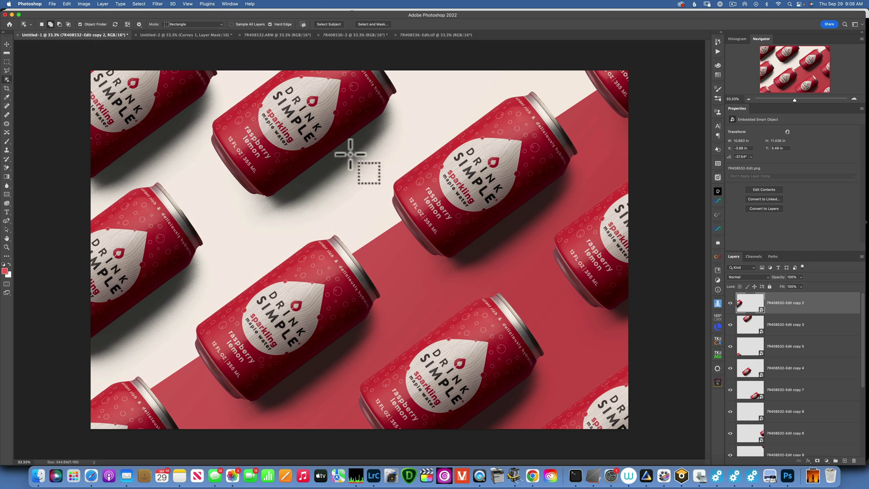
pyautogui.click(195, 35)
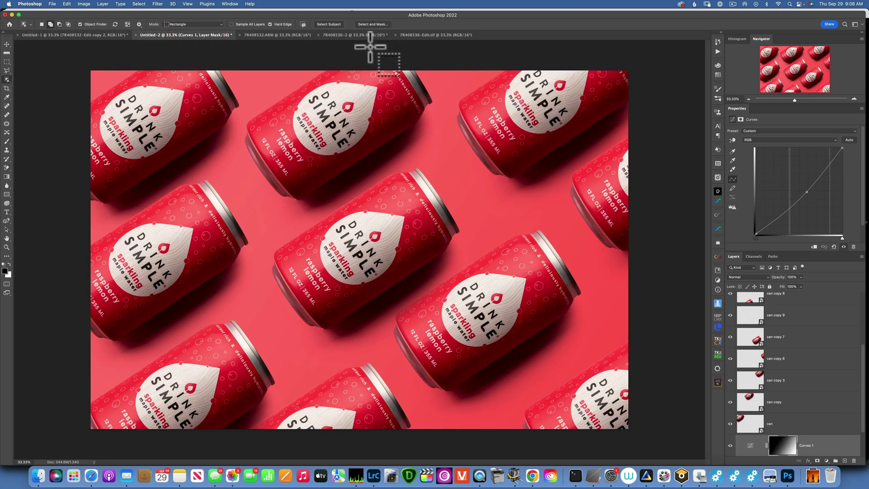
pyautogui.click(338, 35)
pyautogui.click(274, 35)
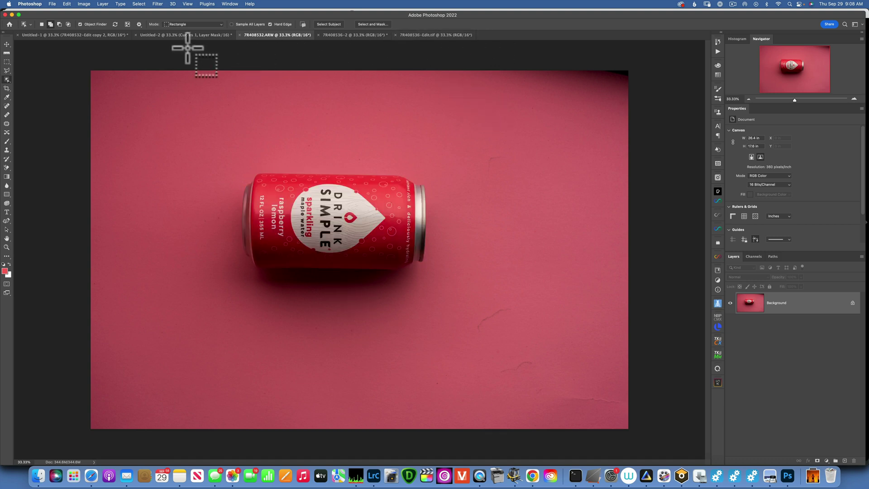
pyautogui.click(78, 34)
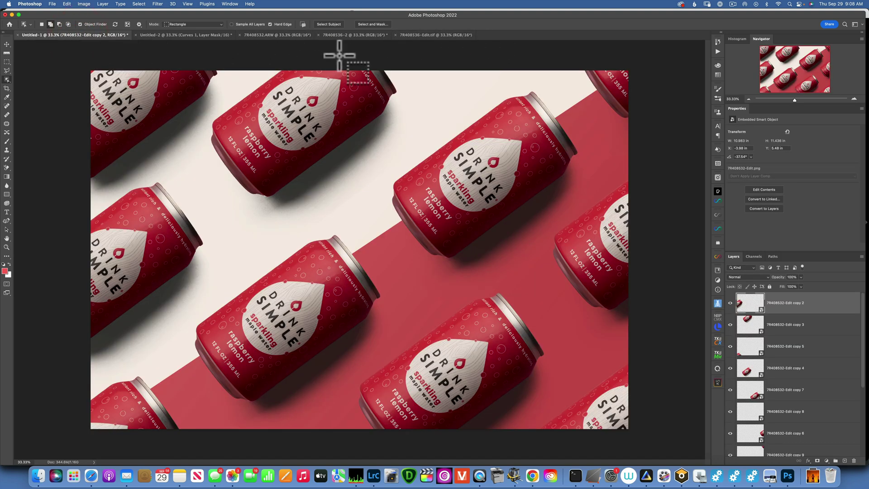
pyautogui.click(330, 34)
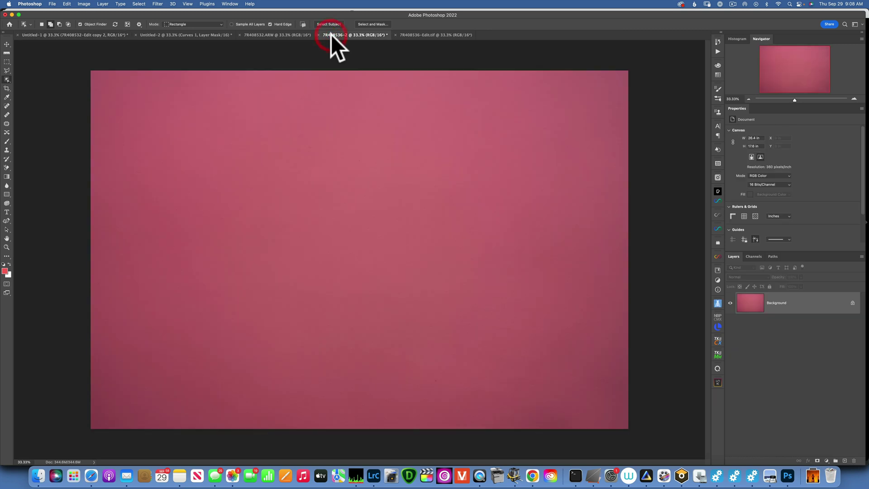
# Step: In the 7R408532.ARW document, select the can with the Object Selection tool and mask out everything around it
pyautogui.click(288, 34)
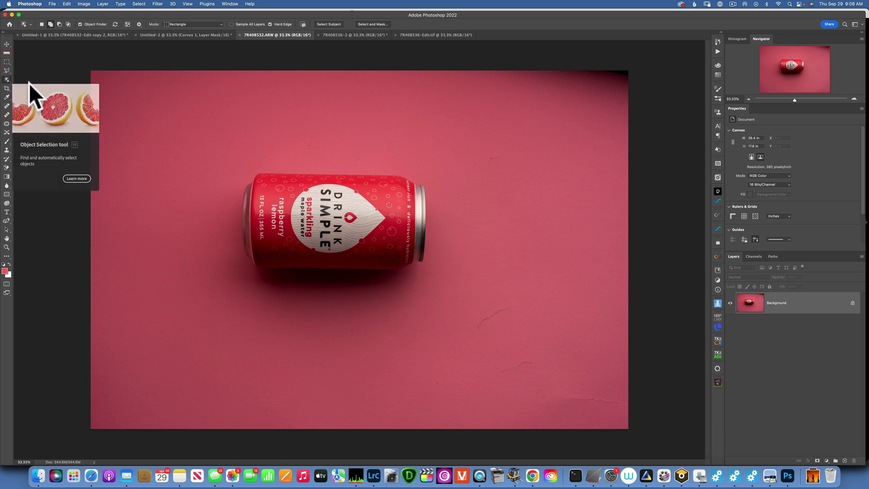
pyautogui.click(358, 223)
pyautogui.click(816, 460)
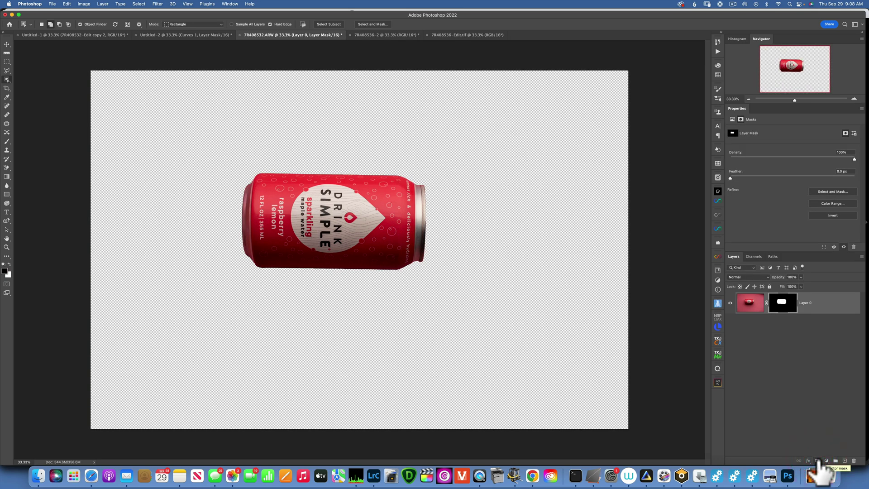
# Step: Duplicate the masked can layer and delete the mask from the lower layer without applying it
pyautogui.click(747, 302)
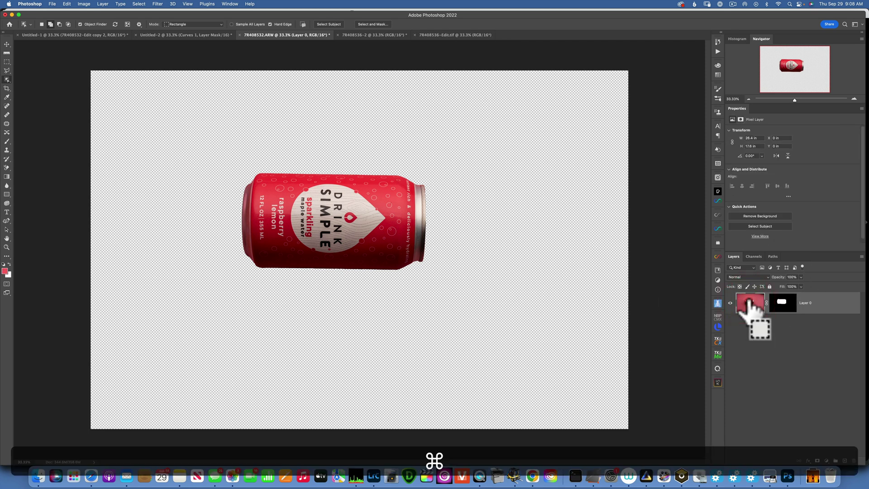
pyautogui.press('super+j')
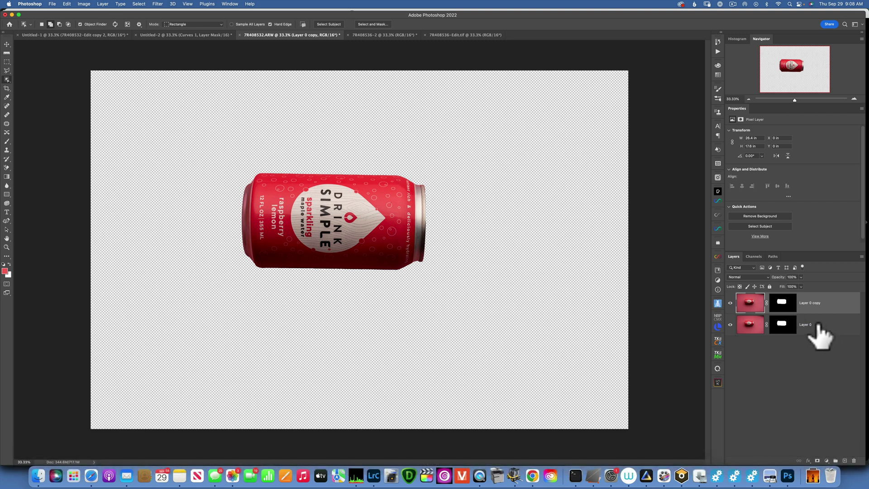
pyautogui.click(781, 323)
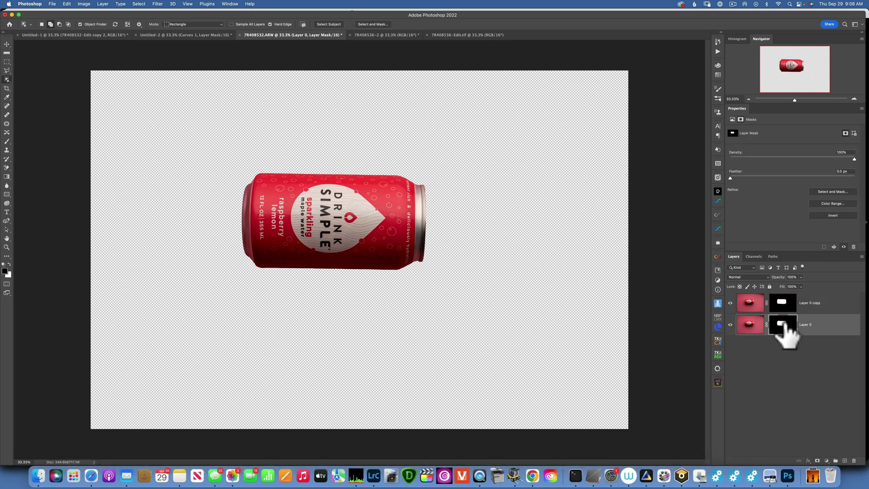
pyautogui.moveTo(785, 323); pyautogui.dragTo(854, 460)
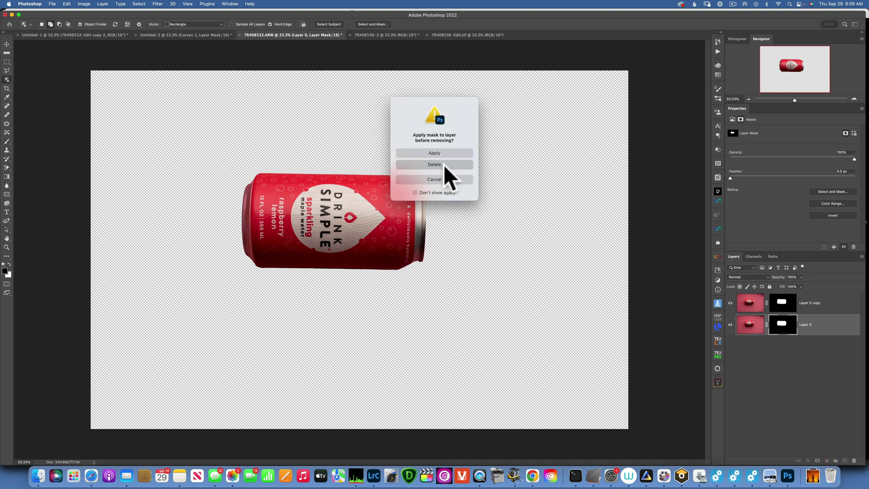
pyautogui.click(442, 165)
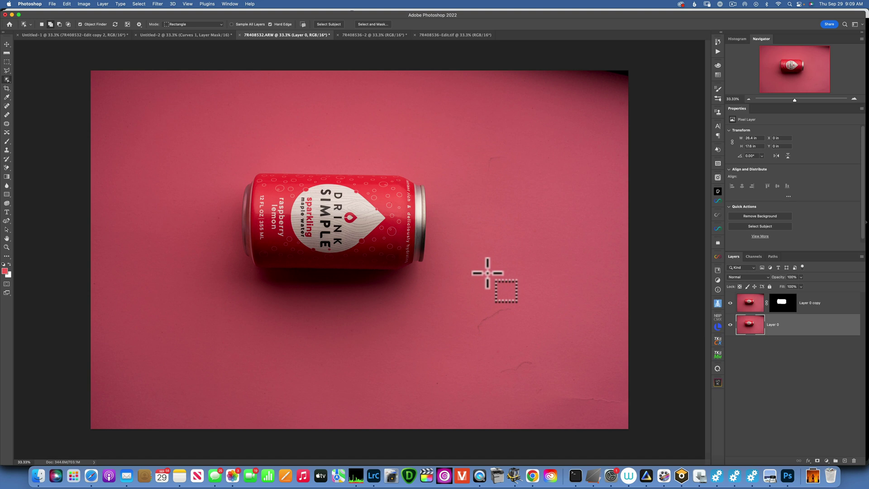
# Step: Draw a polygonal lasso selection around the can's lower part and its shadow, crossing through the middle of the can
pyautogui.click(6, 69)
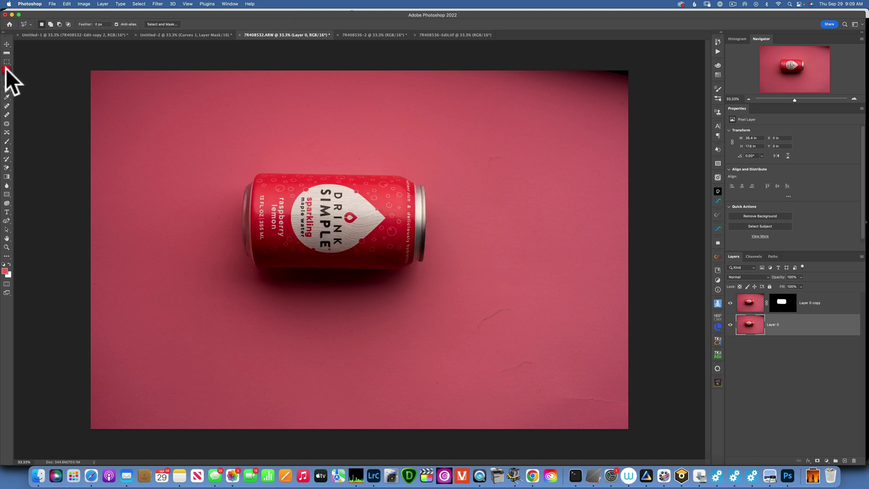
pyautogui.click(247, 199)
pyautogui.click(168, 209)
pyautogui.click(183, 306)
pyautogui.click(298, 364)
pyautogui.click(448, 358)
pyautogui.click(480, 249)
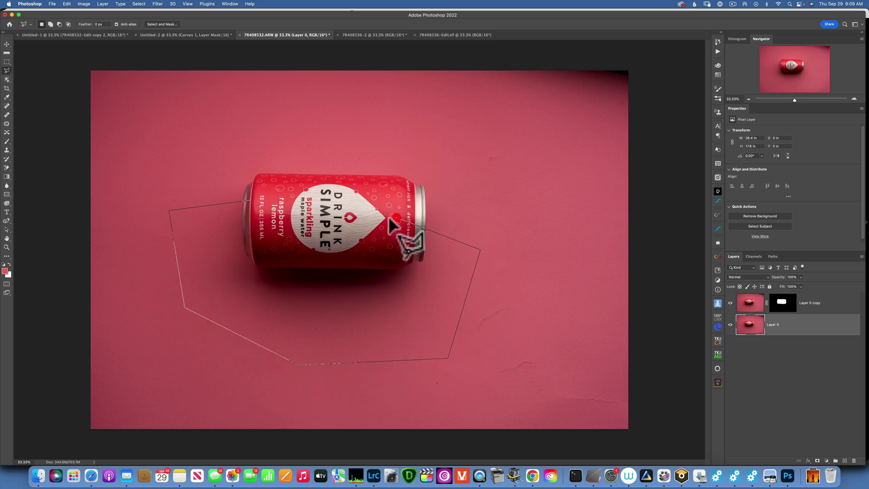
pyautogui.click(246, 199)
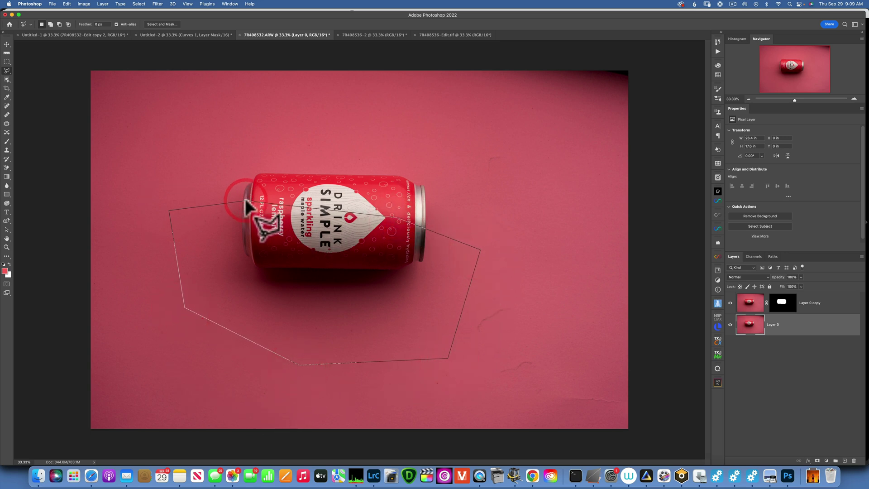
pyautogui.click(224, 201)
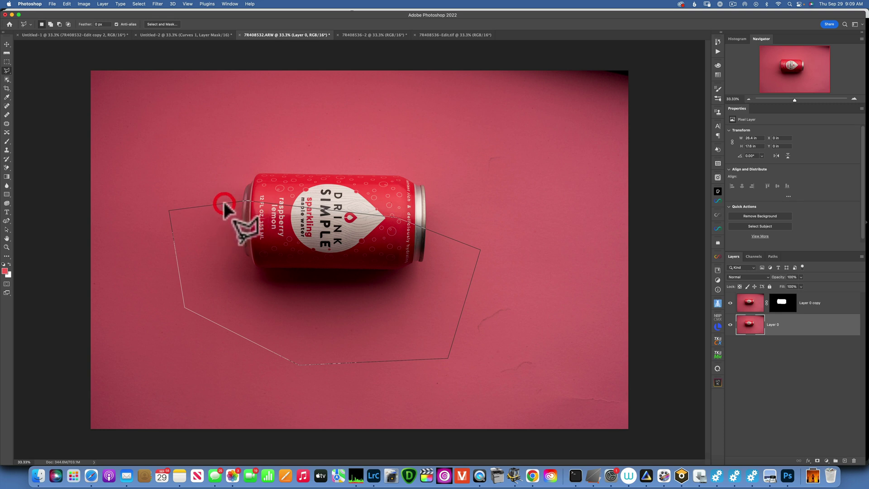
pyautogui.click(248, 201)
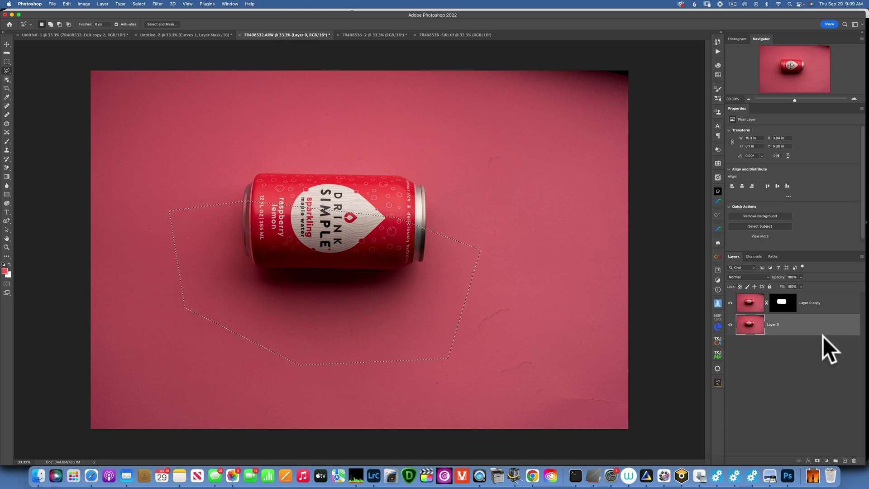
# Step: Copy the selected shadow area to its own layer and hide the full photo layer and the masked can layer
pyautogui.press('super+j')
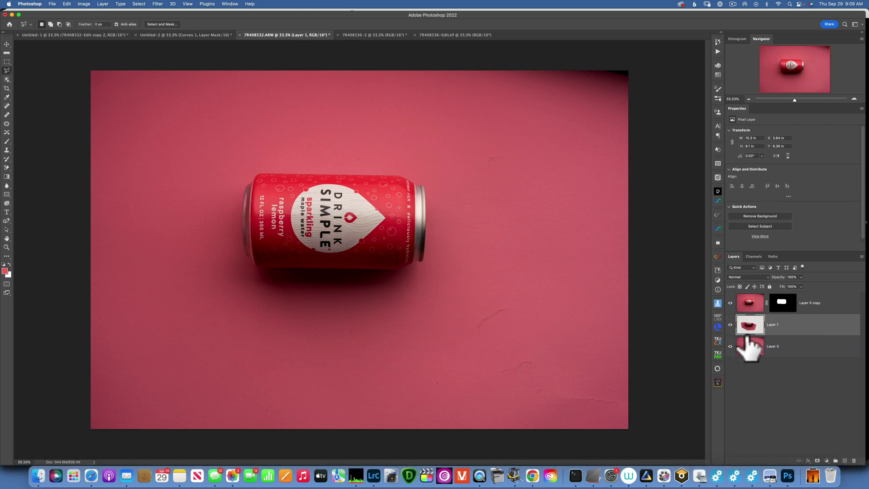
pyautogui.click(729, 346)
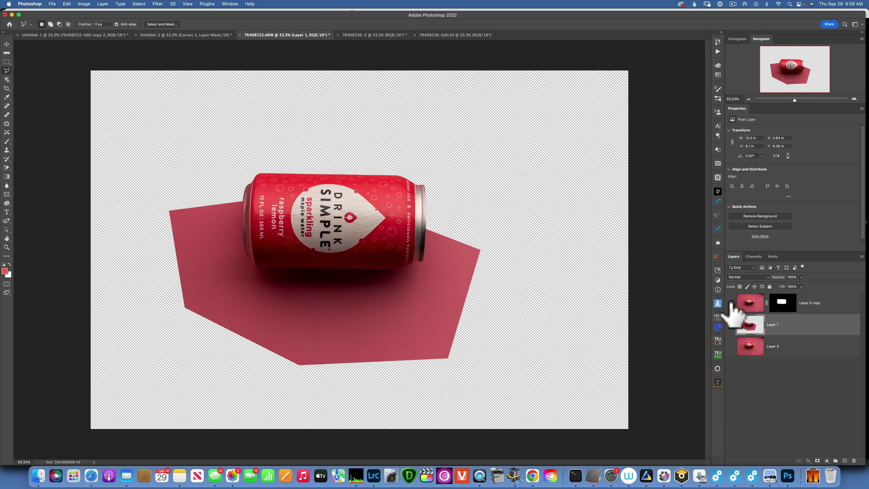
pyautogui.click(730, 303)
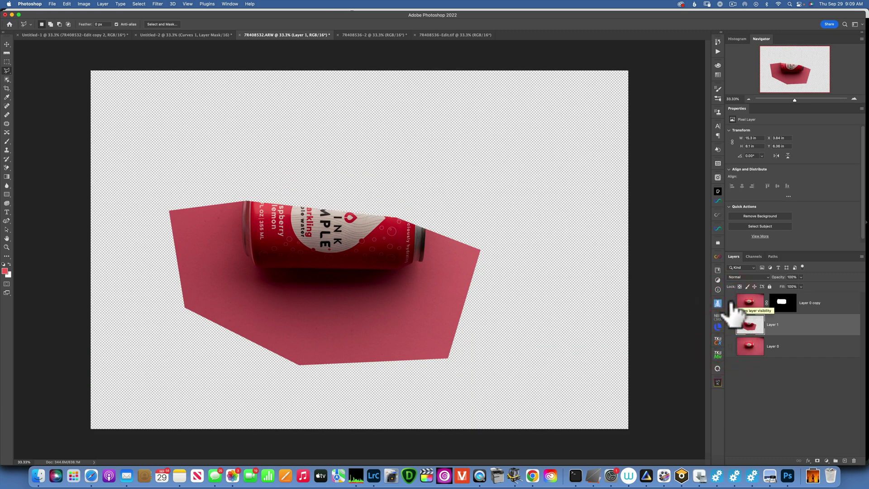
# Step: Start a Color Range selection of the Shadows on the shadow-area layer, with fuzziness 0% and range 0
pyautogui.click(751, 326)
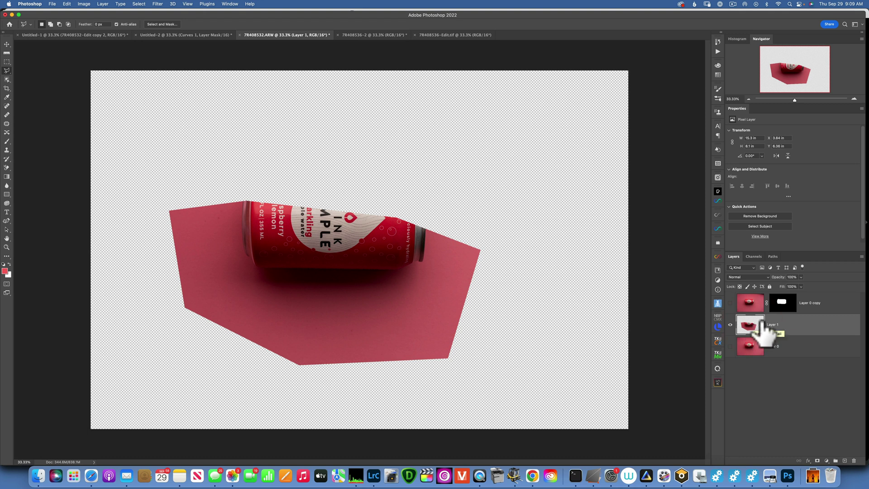
pyautogui.click(139, 4)
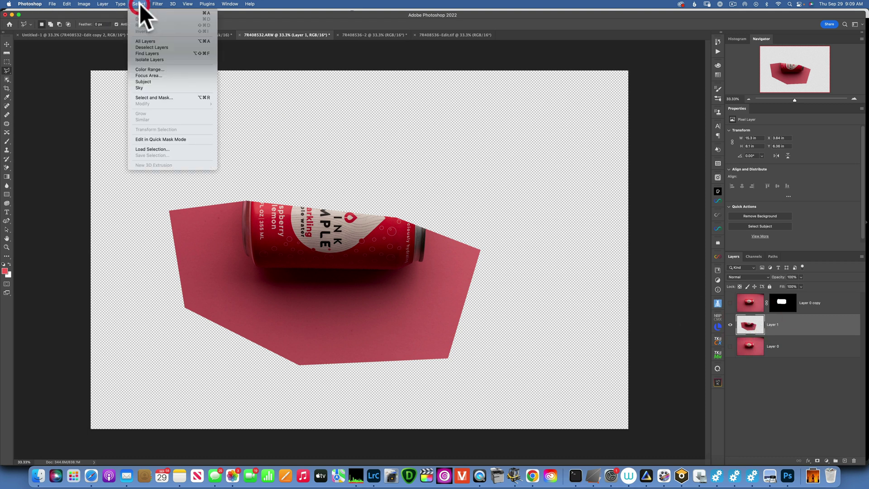
pyautogui.click(146, 69)
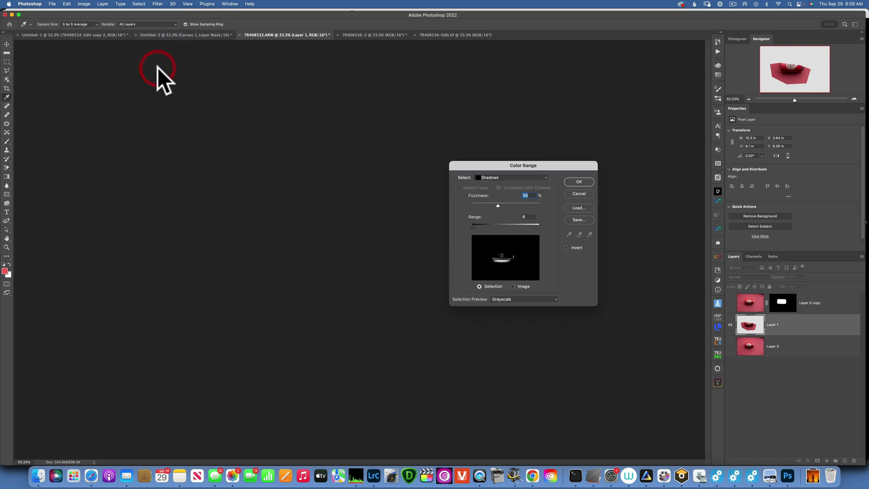
pyautogui.click(504, 177)
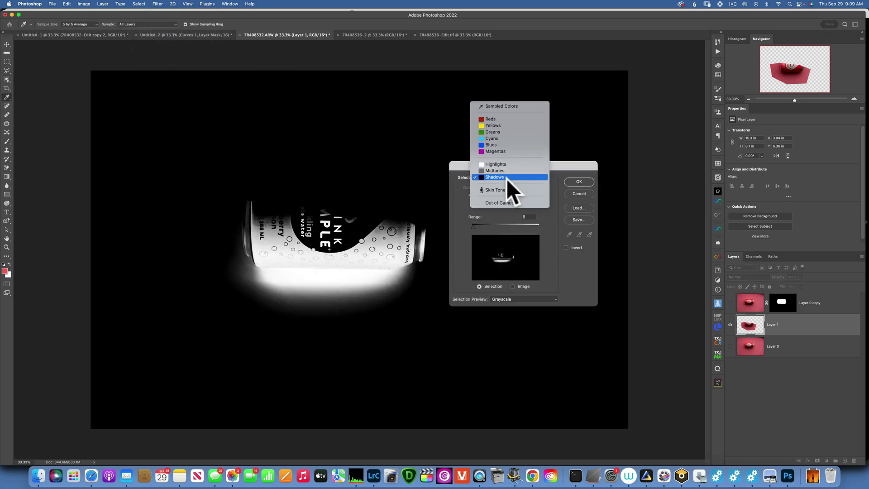
pyautogui.click(495, 177)
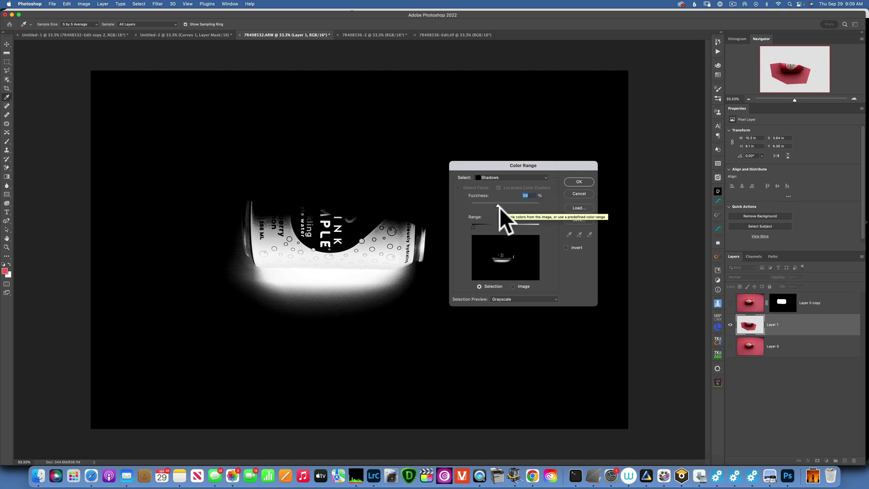
pyautogui.moveTo(498, 205); pyautogui.dragTo(421, 197)
pyautogui.moveTo(471, 226); pyautogui.dragTo(428, 224)
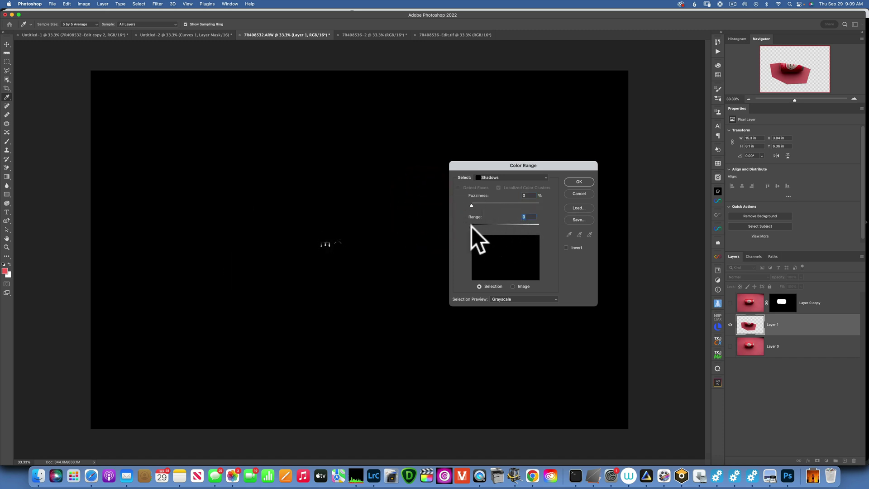
# Step: Set the Color Range shadows range to 6 while keeping the Grayscale selection preview
pyautogui.click(522, 300)
pyautogui.click(519, 299)
pyautogui.moveTo(471, 226); pyautogui.dragTo(474, 227)
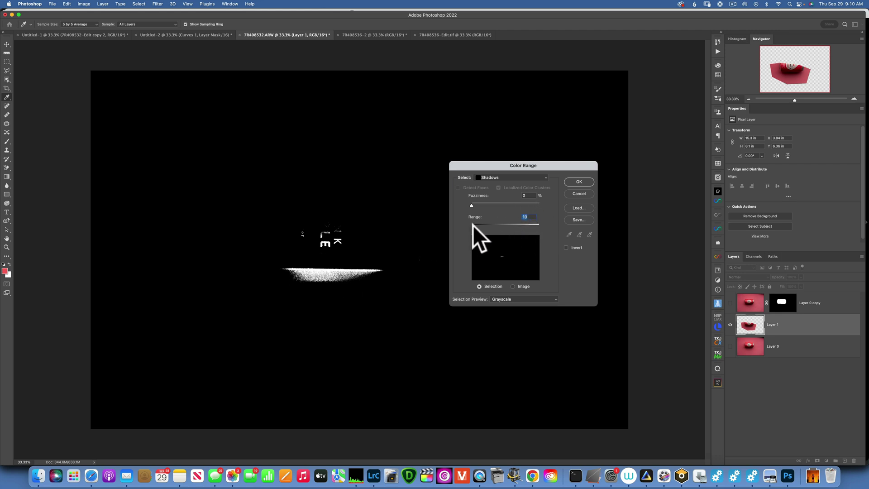
pyautogui.moveTo(473, 226); pyautogui.dragTo(473, 227)
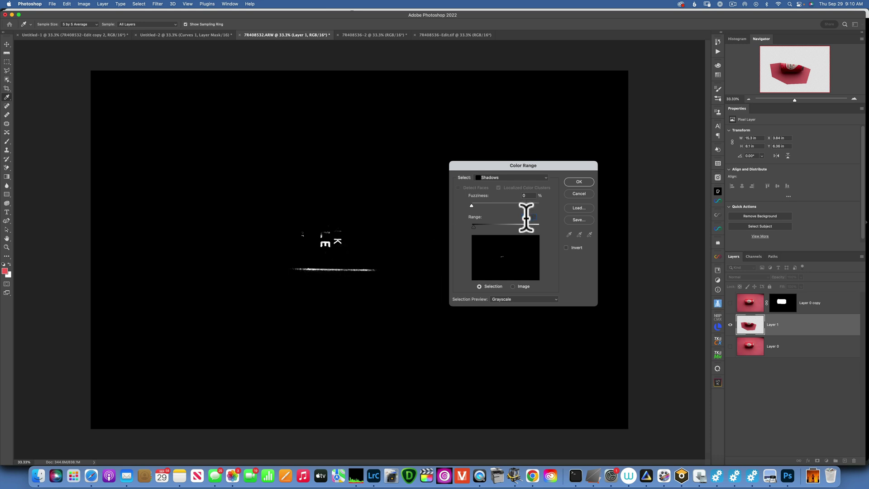
pyautogui.moveTo(473, 227); pyautogui.dragTo(473, 226)
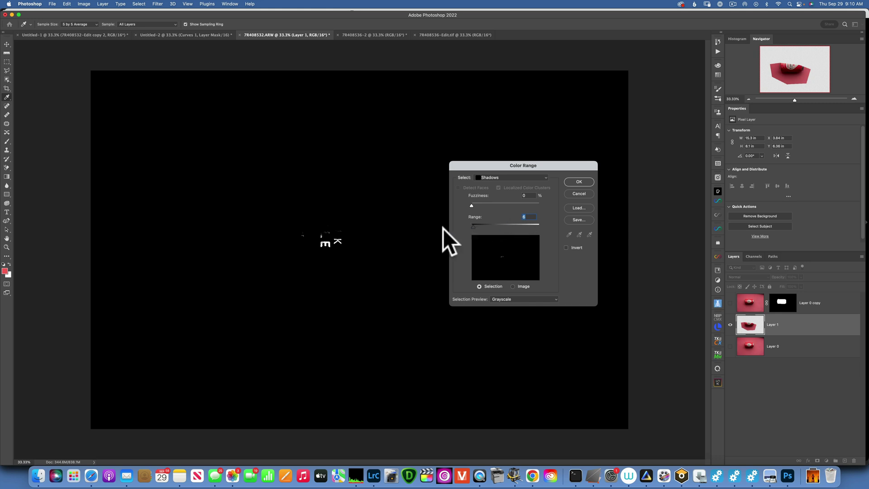
pyautogui.click(492, 213)
pyautogui.write('7')
pyautogui.click(509, 213)
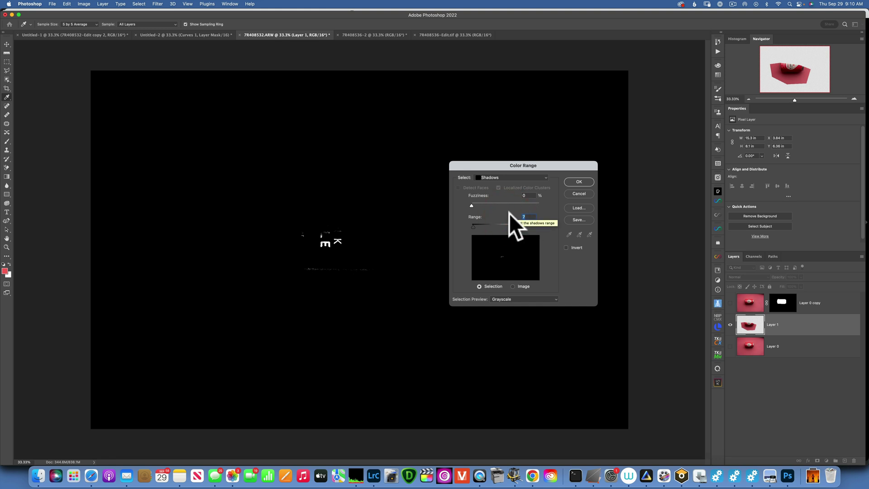
pyautogui.write('6')
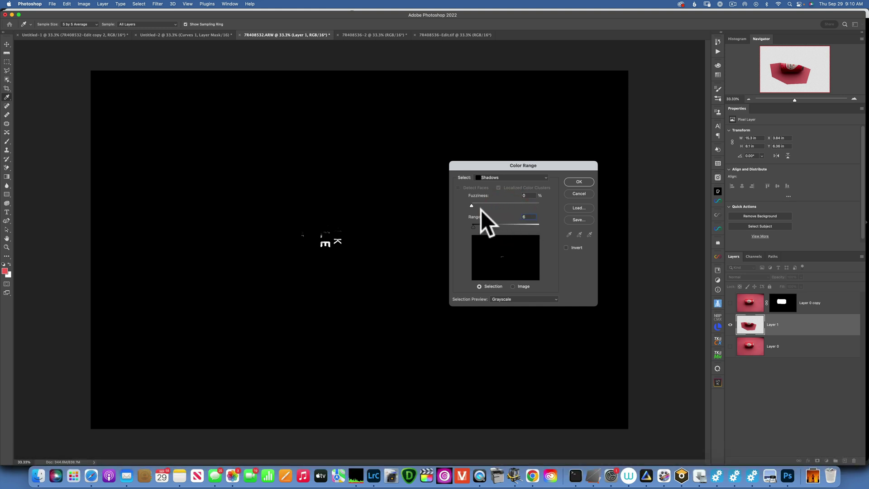
# Step: Raise the Color Range fuzziness to 39% and accept the shadow selection
pyautogui.moveTo(479, 205); pyautogui.dragTo(494, 204)
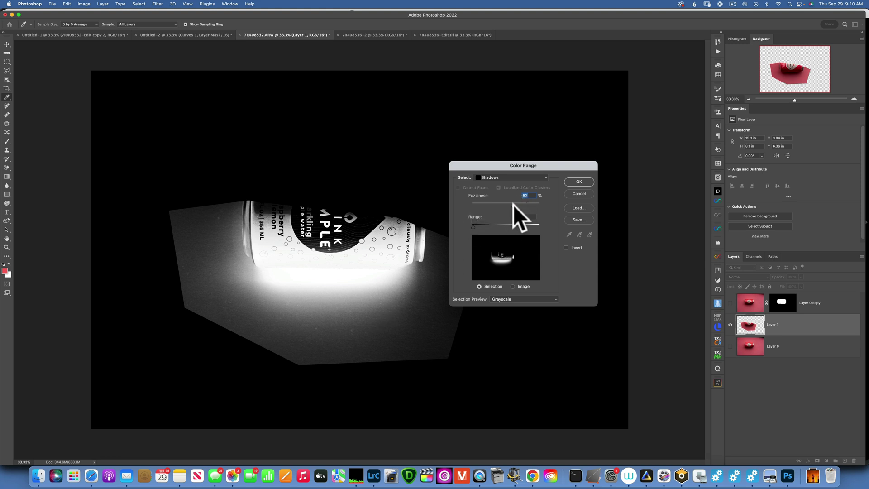
pyautogui.moveTo(508, 205); pyautogui.dragTo(497, 205)
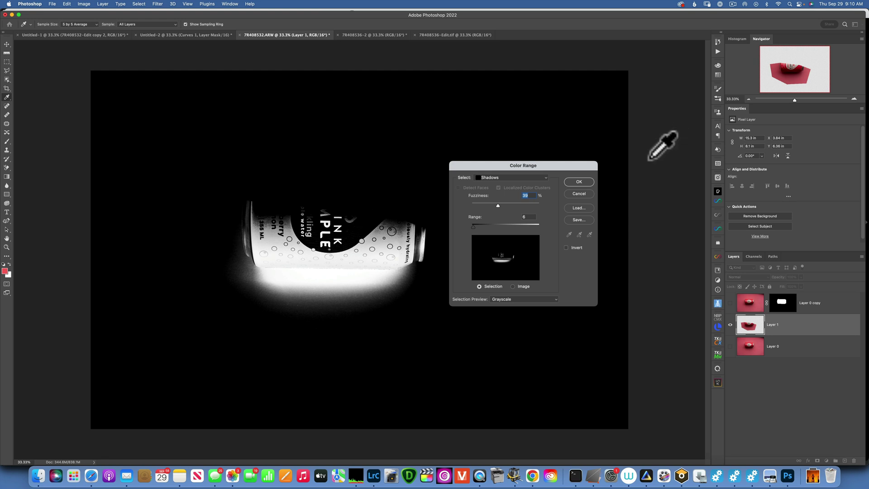
pyautogui.click(579, 182)
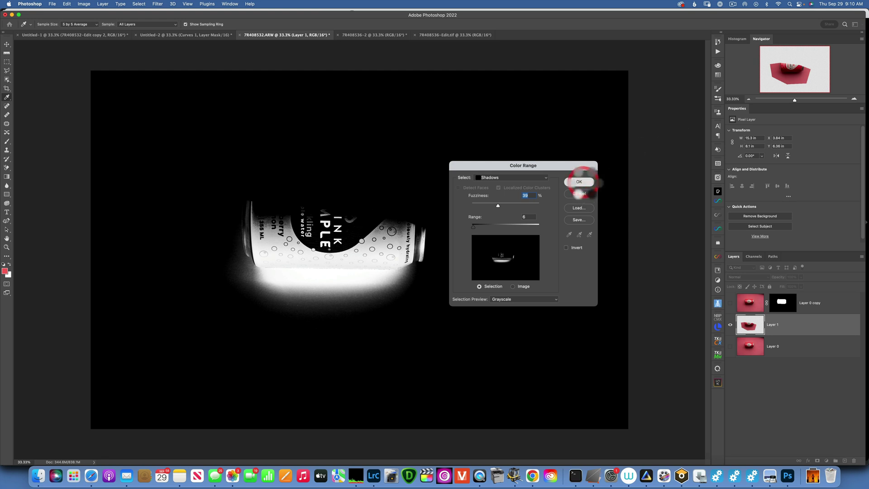
# Step: Add a layer mask from the selection to the shadow layer and show the masked can layer above it
pyautogui.press('l')
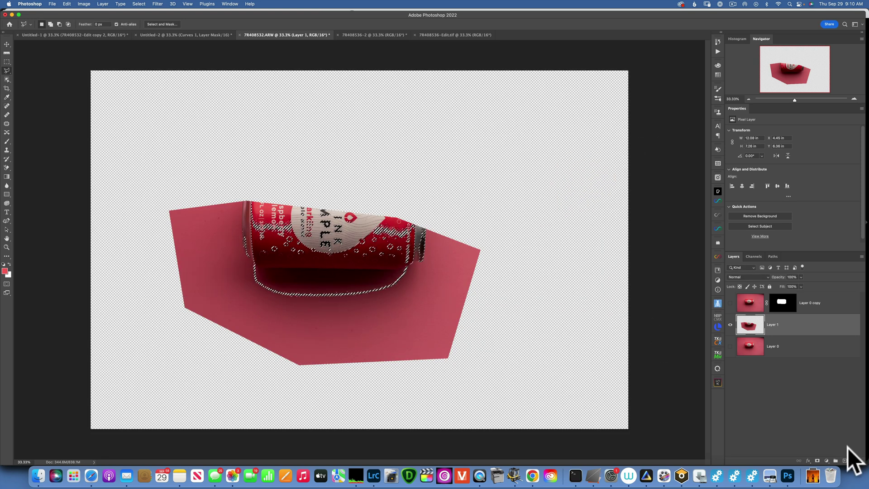
pyautogui.click(817, 460)
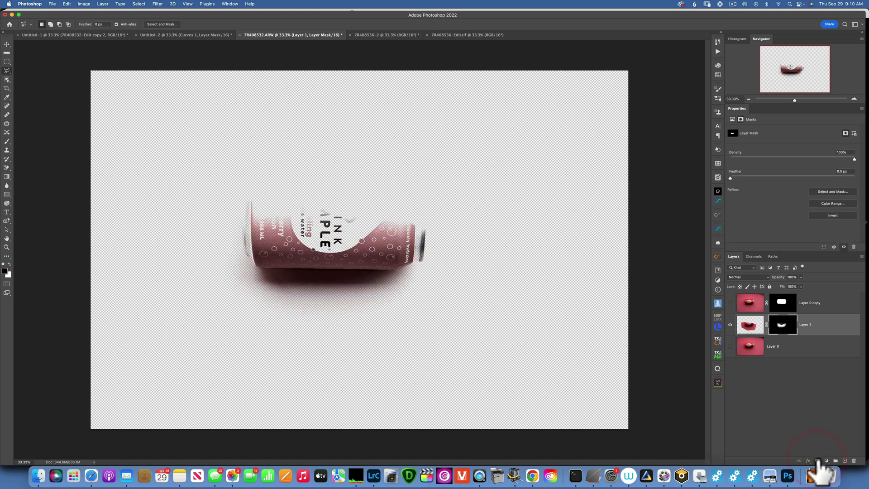
pyautogui.click(730, 302)
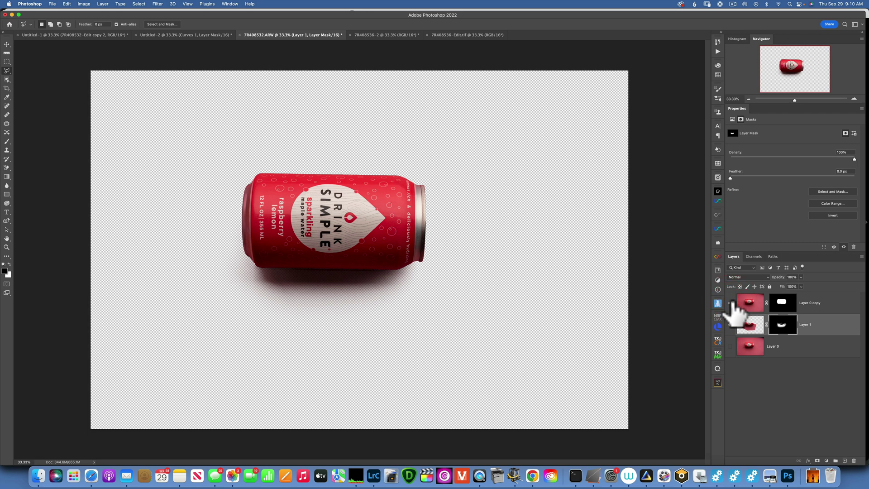
pyautogui.click(729, 303)
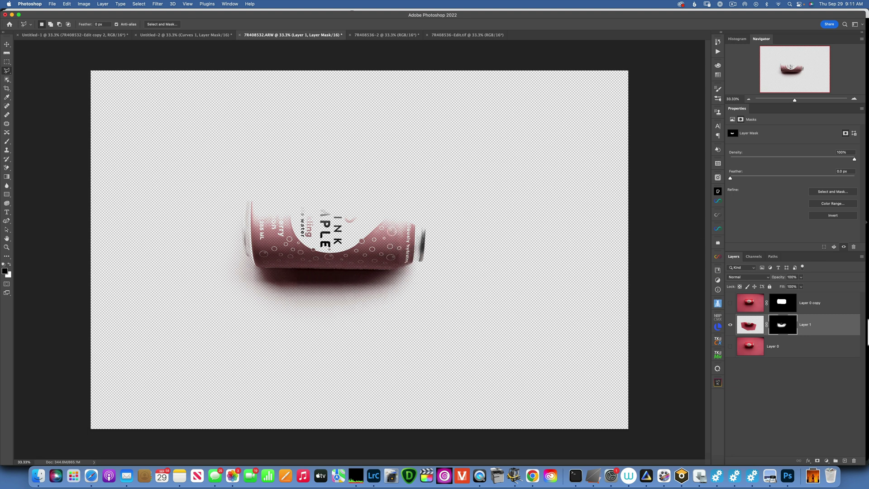
pyautogui.click(730, 302)
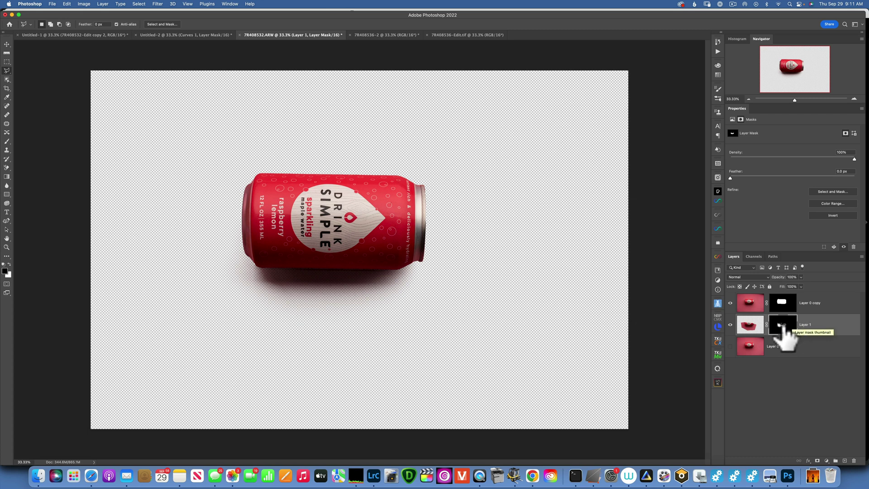
# Step: Load the shadow layer's mask as a selection and add the can layer's mask to it
pyautogui.press('super')
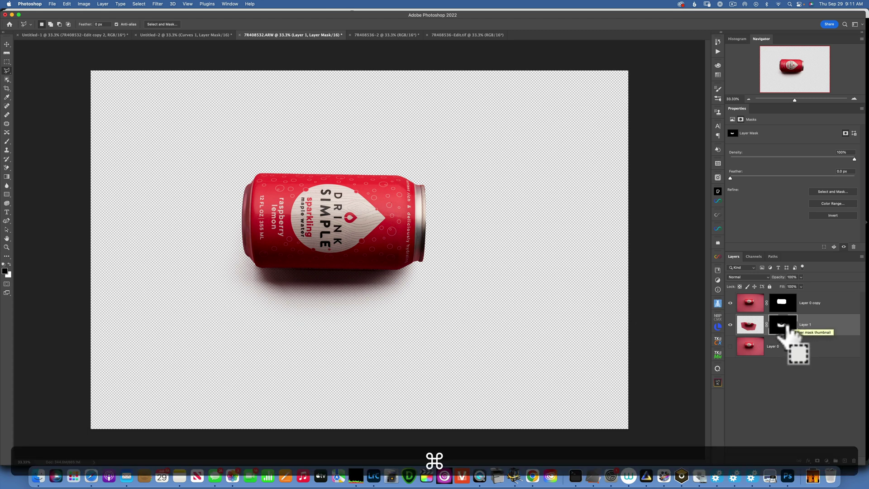
pyautogui.keyDown('super'); pyautogui.click(782, 324); pyautogui.keyUp('super')
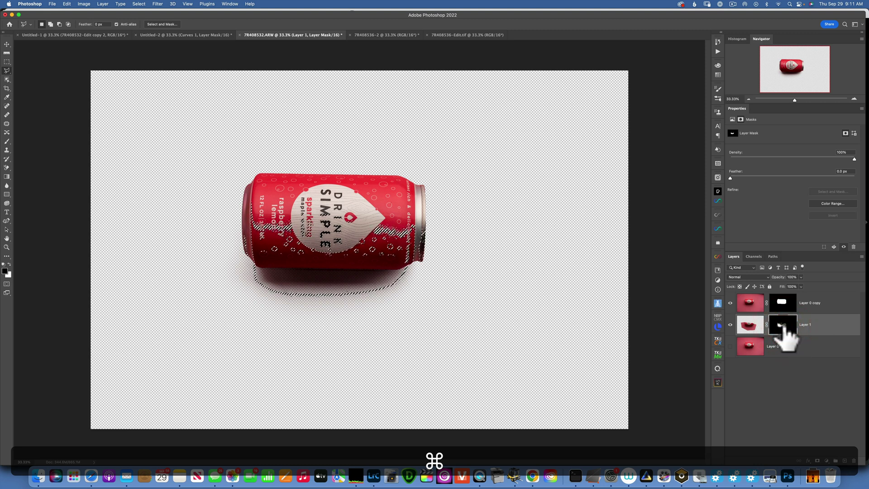
pyautogui.press('shift+super')
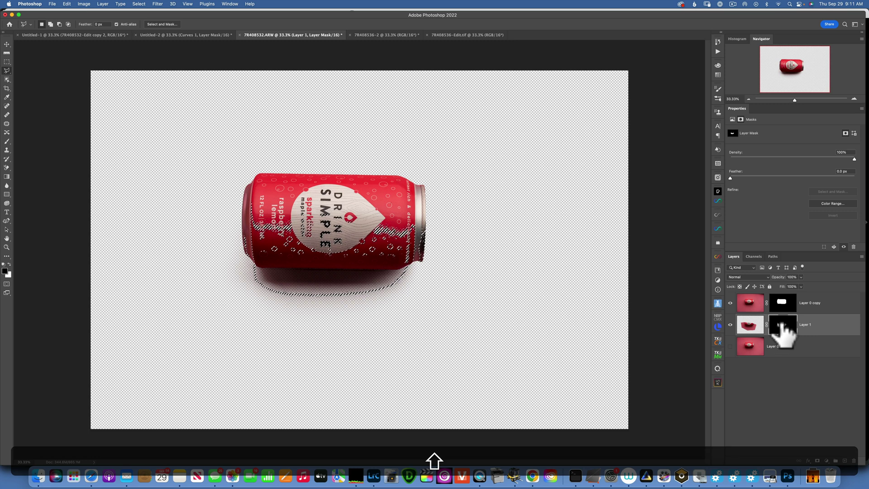
pyautogui.keyDown('shift'); pyautogui.keyDown('super'); pyautogui.click(781, 302); pyautogui.keyUp('super'); pyautogui.keyUp('shift')
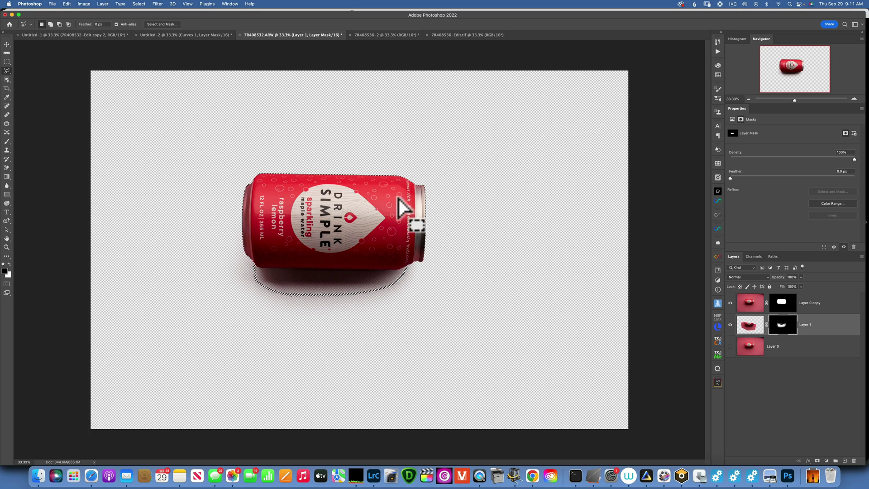
# Step: Crop the canvas around the can and its shadow, leaving a small margin on every side
pyautogui.click(7, 88)
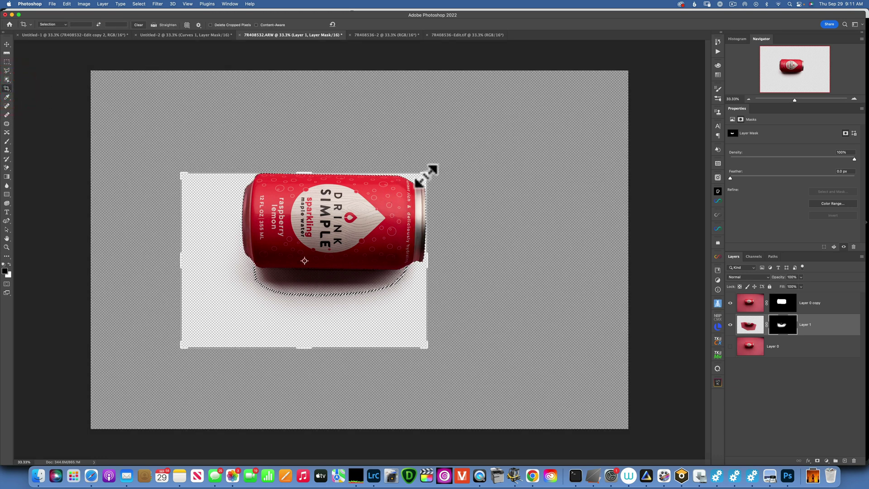
pyautogui.moveTo(428, 172); pyautogui.dragTo(436, 171)
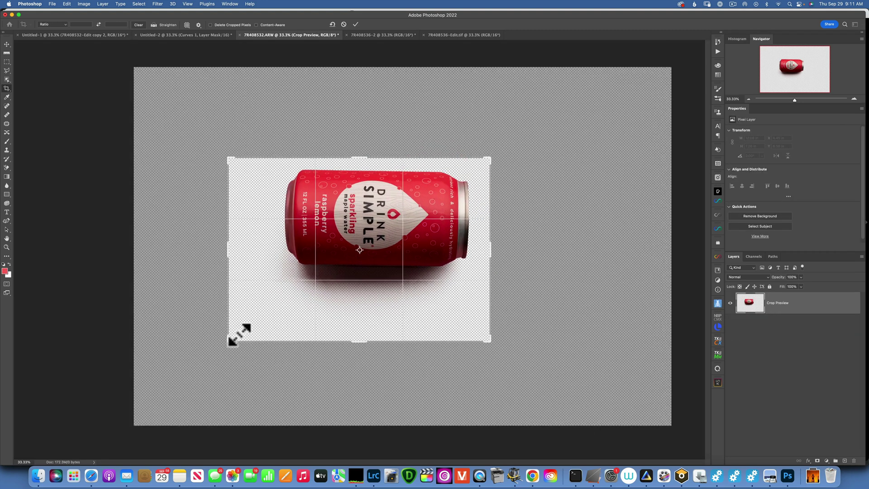
pyautogui.moveTo(239, 335); pyautogui.dragTo(241, 326)
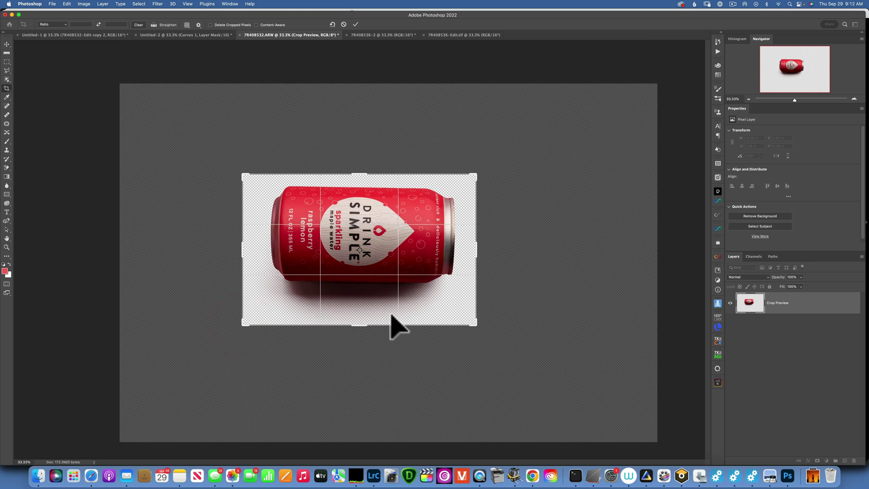
pyautogui.click(53, 3)
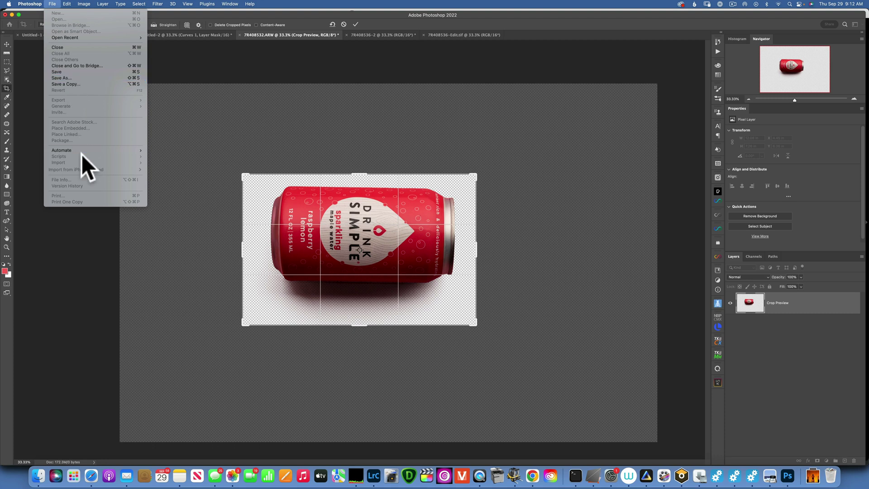
pyautogui.click(52, 4)
pyautogui.click(52, 4)
pyautogui.press('Escape')
pyautogui.click(355, 24)
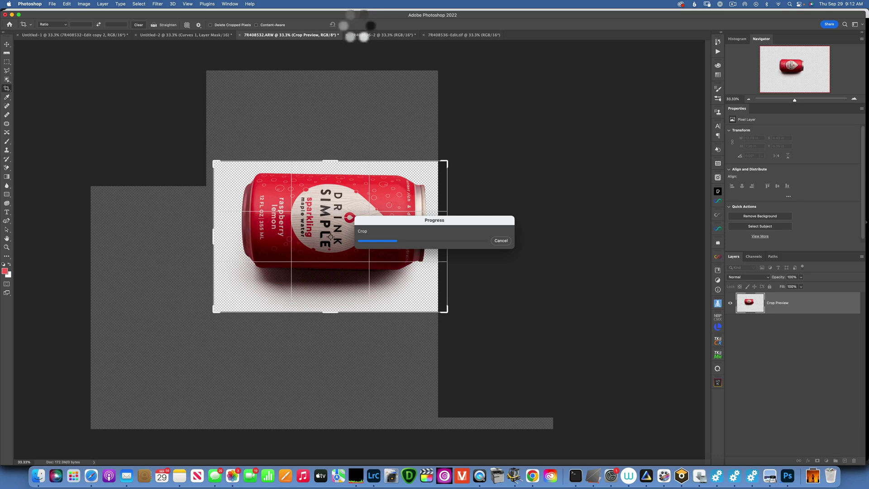
# Step: Open the Export As settings for the cropped can document
pyautogui.click(54, 2)
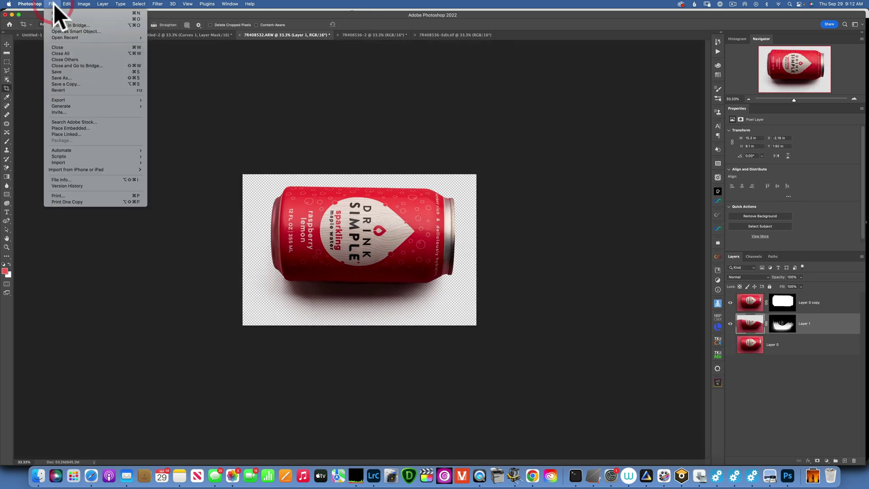
pyautogui.moveTo(92, 99)
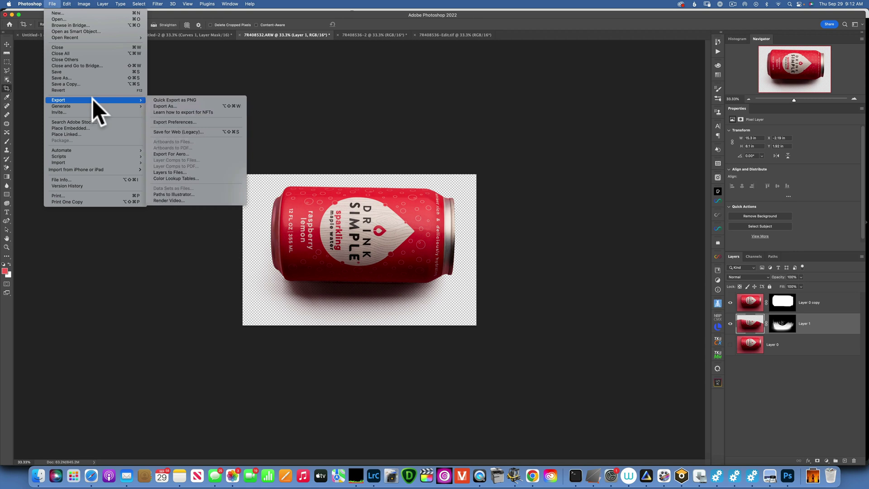
pyautogui.click(176, 105)
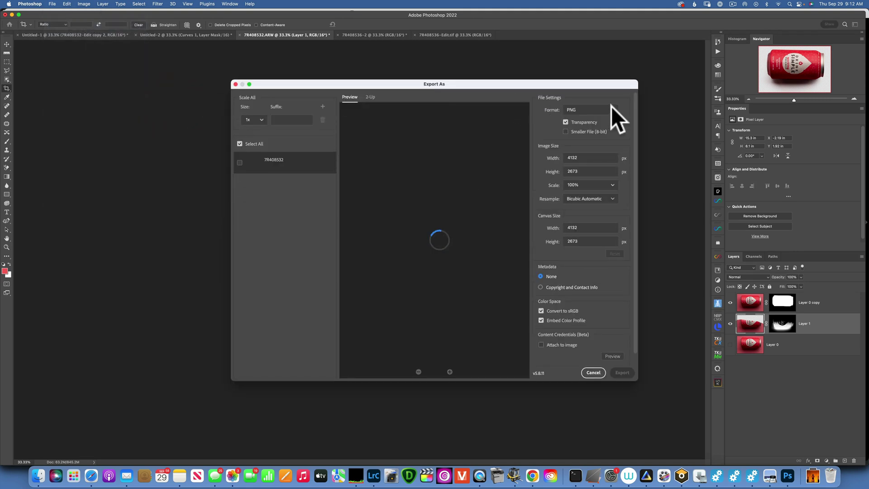
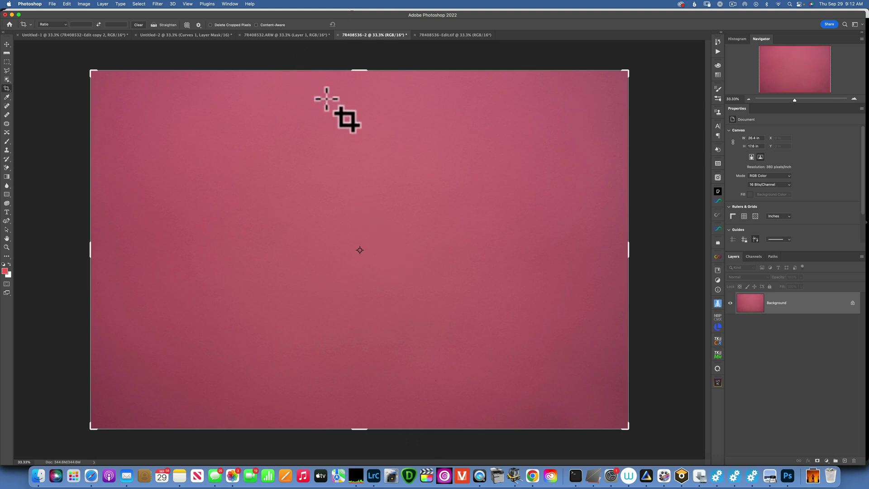
# Step: Place can.png from Downloads as an embedded object in the plain pink background document 7R408536-2
pyautogui.click(54, 3)
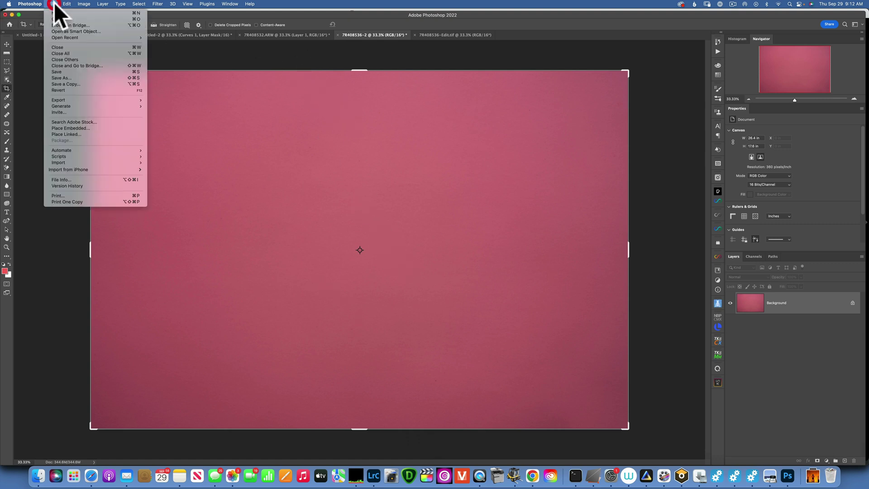
pyautogui.click(91, 129)
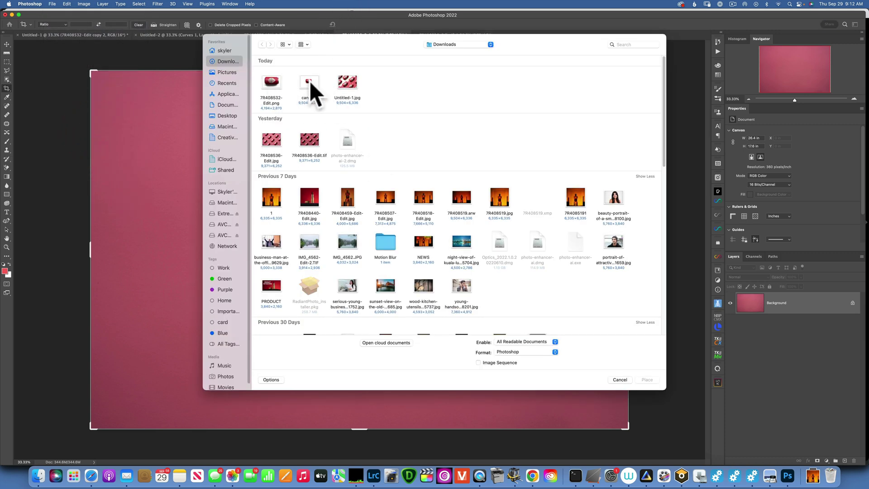
pyautogui.click(309, 81)
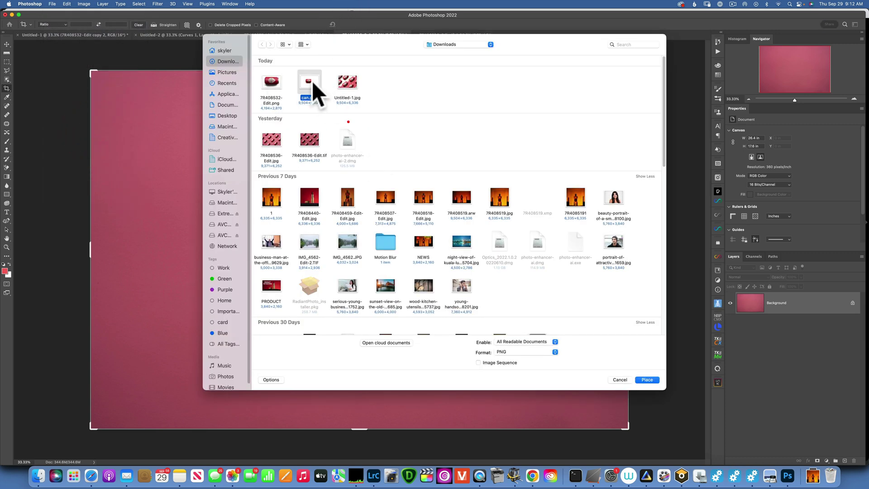
pyautogui.click(648, 378)
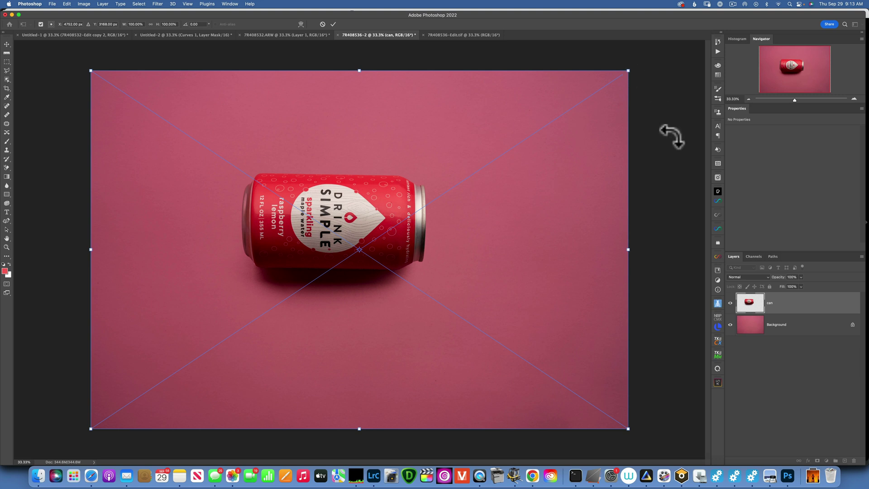
pyautogui.click(333, 24)
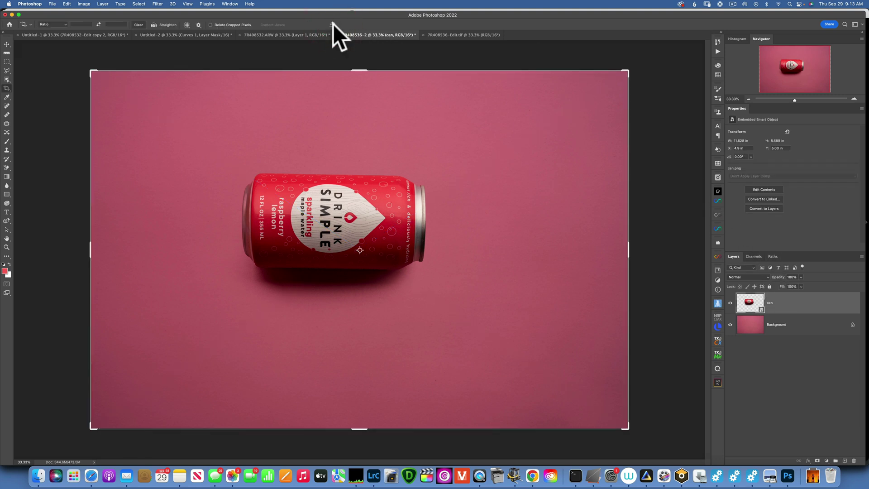
# Step: Rotate the placed can to -41.9° and move it into the background's upper-left corner, partly beyond the canvas edge
pyautogui.press('super+t')
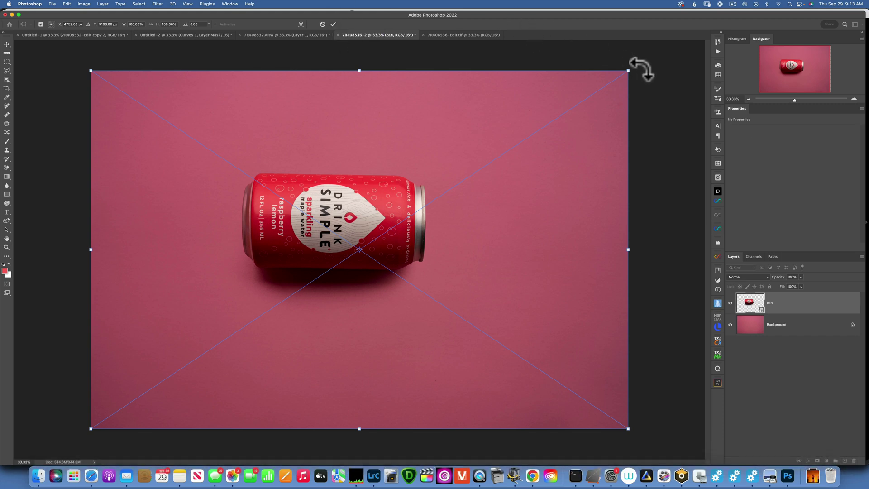
pyautogui.moveTo(538, 7); pyautogui.dragTo(437, 5)
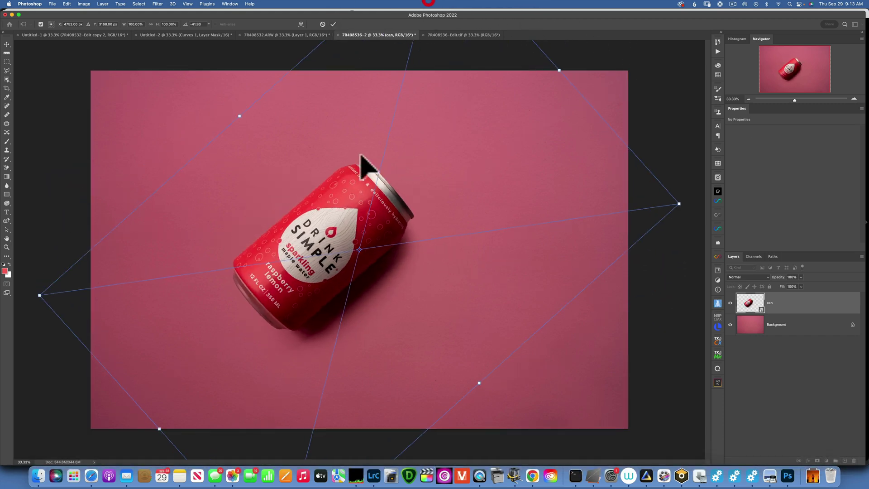
pyautogui.moveTo(327, 216); pyautogui.dragTo(141, 100)
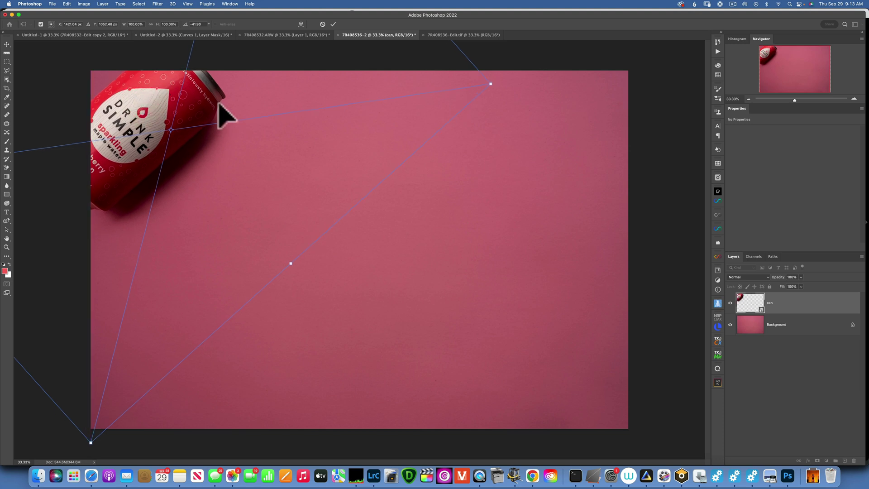
pyautogui.press('Return')
pyautogui.press('c')
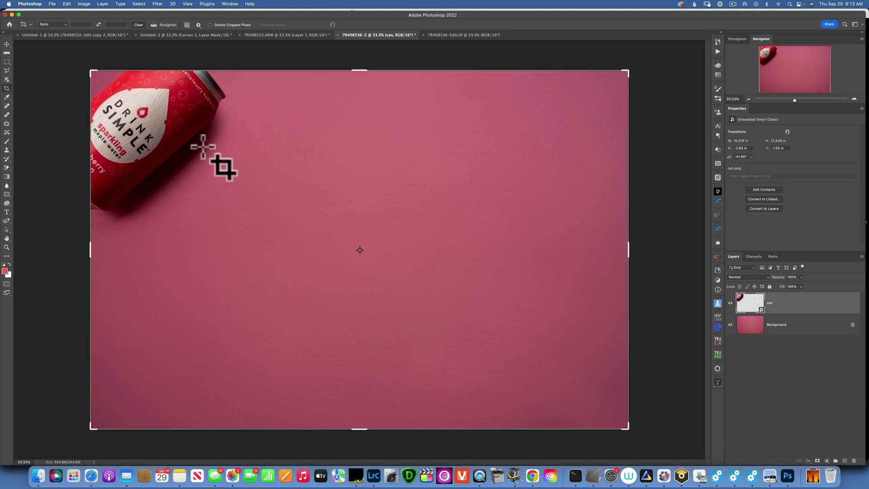
# Step: Duplicate the rotated can seven times, arranging the copies in staggered rows across the pink background with the outer ones cut off by the canvas edges
pyautogui.click(7, 43)
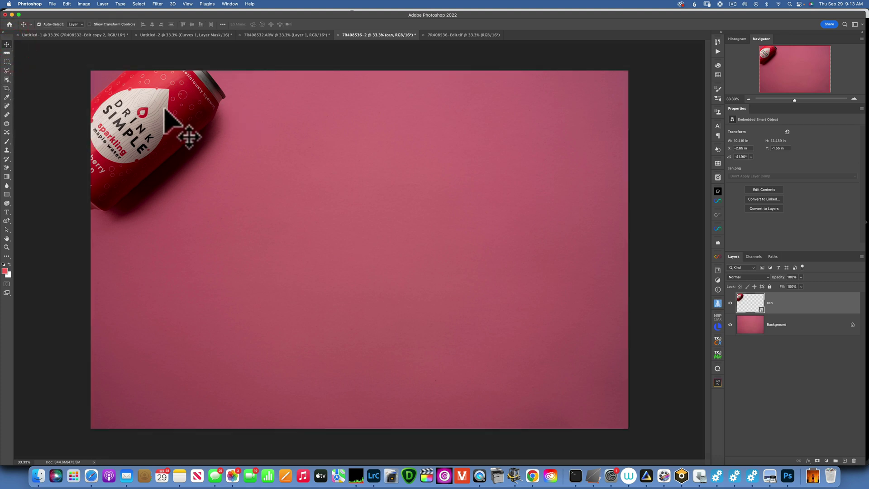
pyautogui.press('alt')
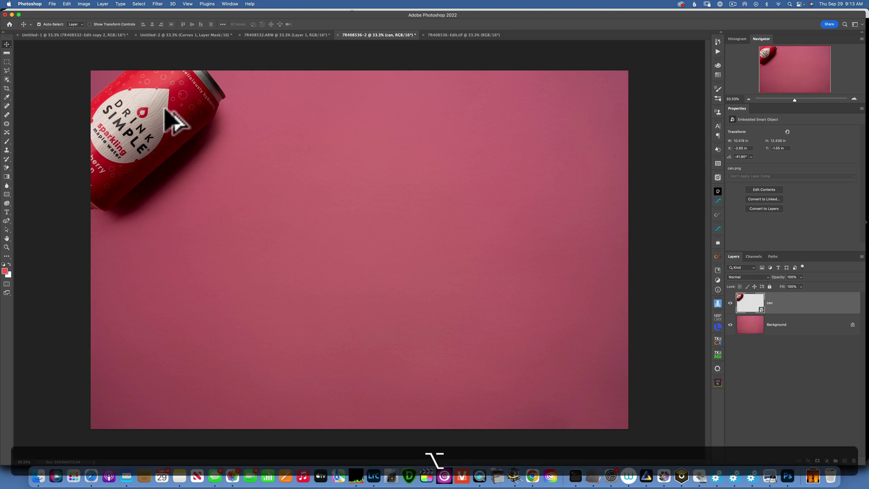
pyautogui.moveTo(165, 109); pyautogui.dragTo(194, 449)
pyautogui.moveTo(384, 301); pyautogui.dragTo(421, 443)
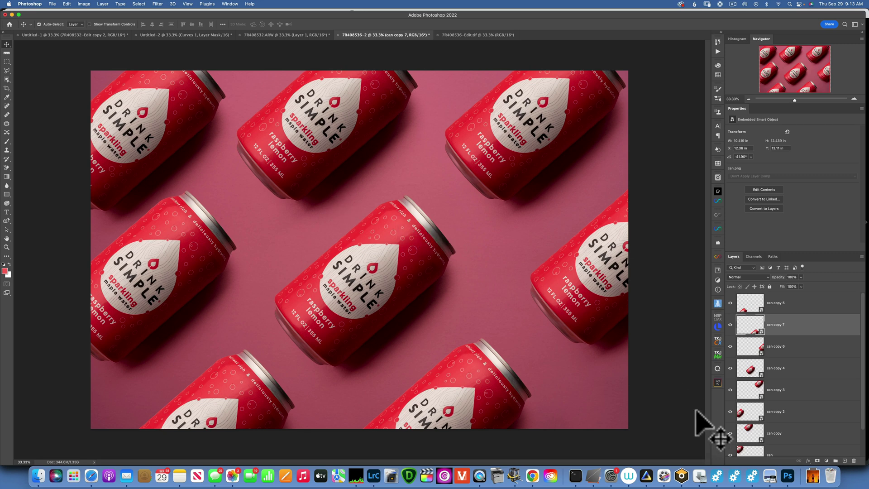
# Step: Add a Curves adjustment layer directly above the Background layer and pull the RGB midtones down slightly to darken the pink
pyautogui.scroll(-2, 837, 385)
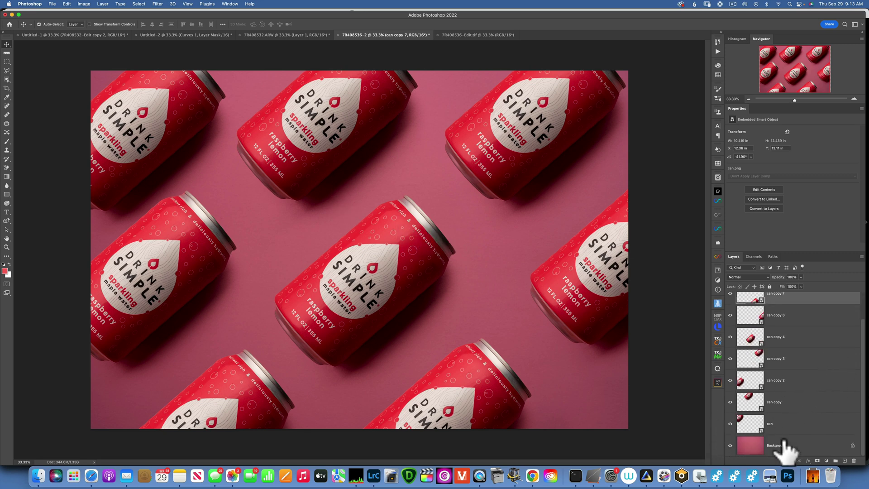
pyautogui.click(748, 445)
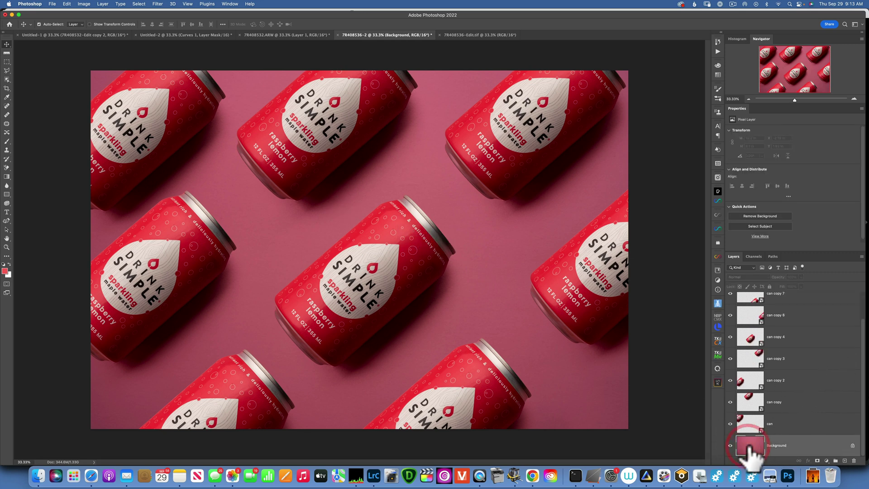
pyautogui.click(826, 460)
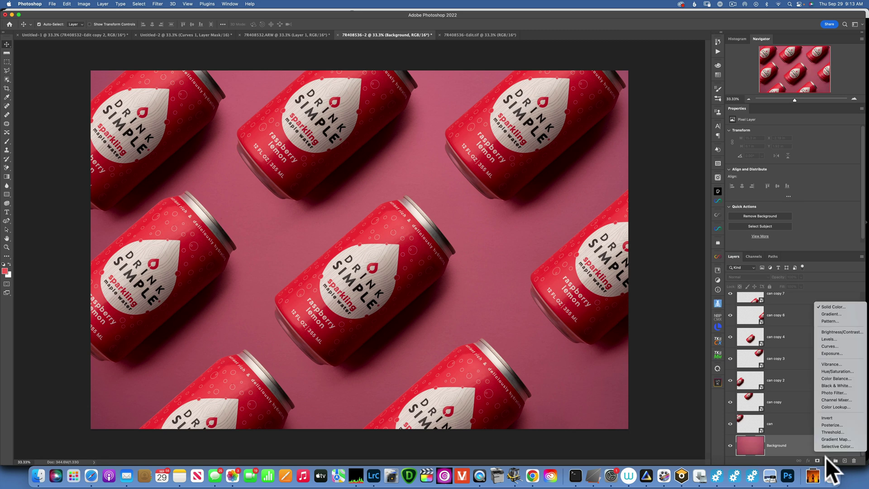
pyautogui.click(832, 346)
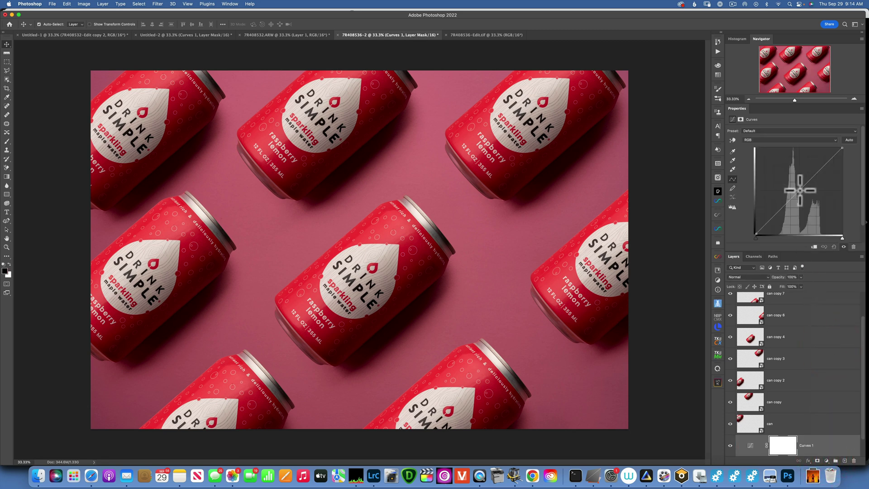
pyautogui.moveTo(799, 190); pyautogui.dragTo(805, 192)
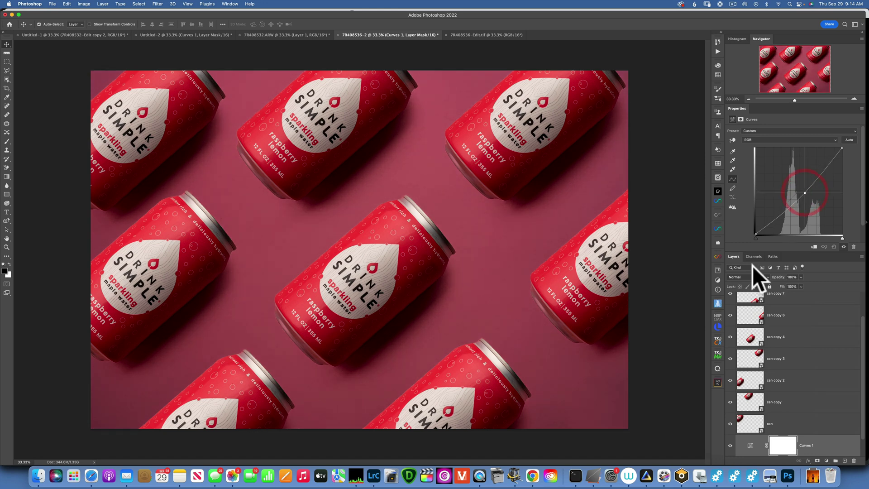
# Step: Fill the Curves mask with a Black, White linear gradient from the upper-left to the lower-right canvas corner and compare the adjustment on and off
pyautogui.click(787, 445)
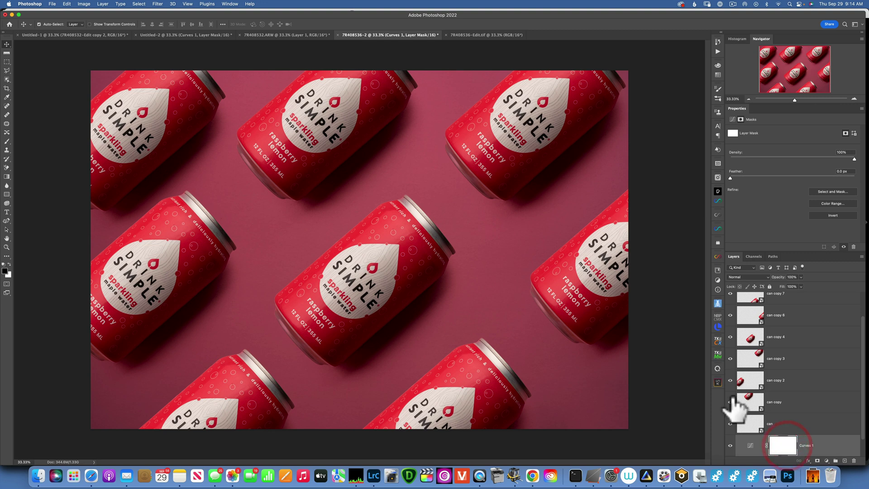
pyautogui.click(7, 177)
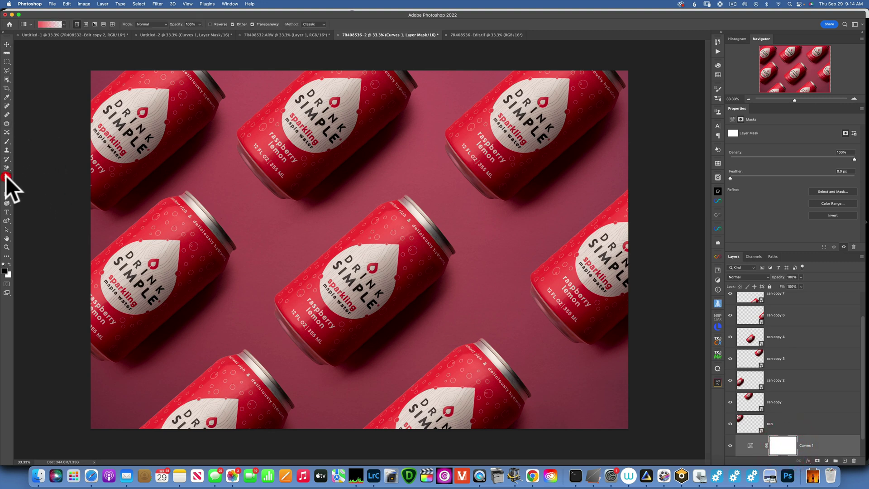
pyautogui.click(50, 25)
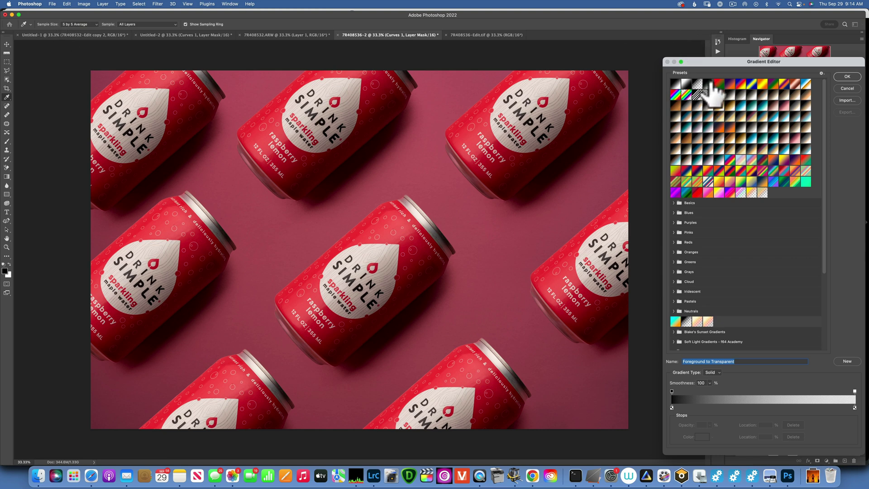
pyautogui.click(708, 83)
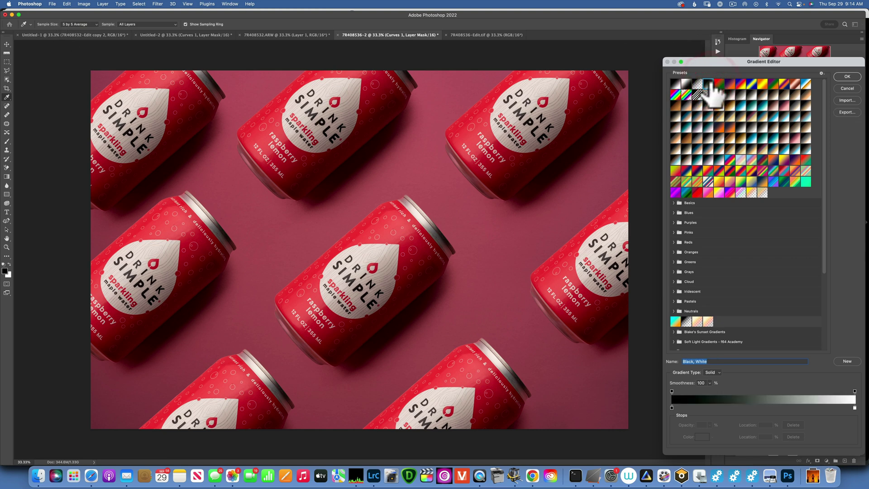
pyautogui.click(846, 77)
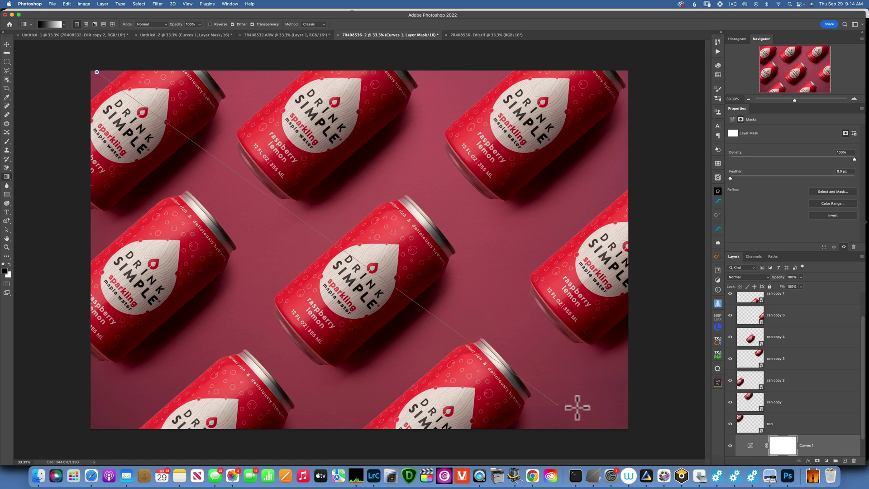
pyautogui.moveTo(626, 424); pyautogui.dragTo(627, 426)
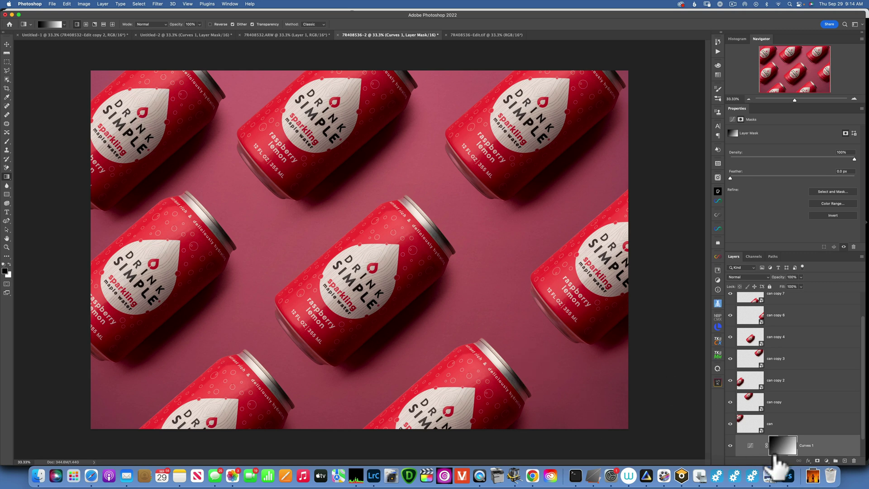
pyautogui.click(730, 445)
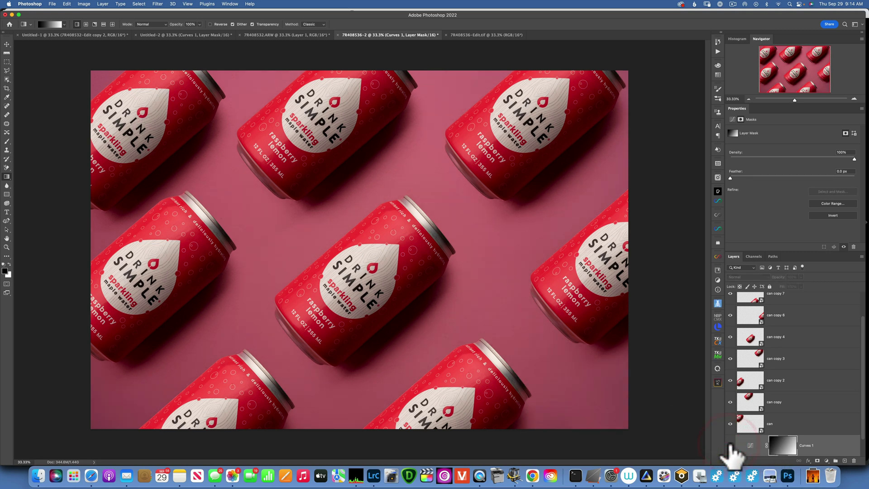
pyautogui.click(729, 445)
pyautogui.click(729, 445)
pyautogui.click(730, 445)
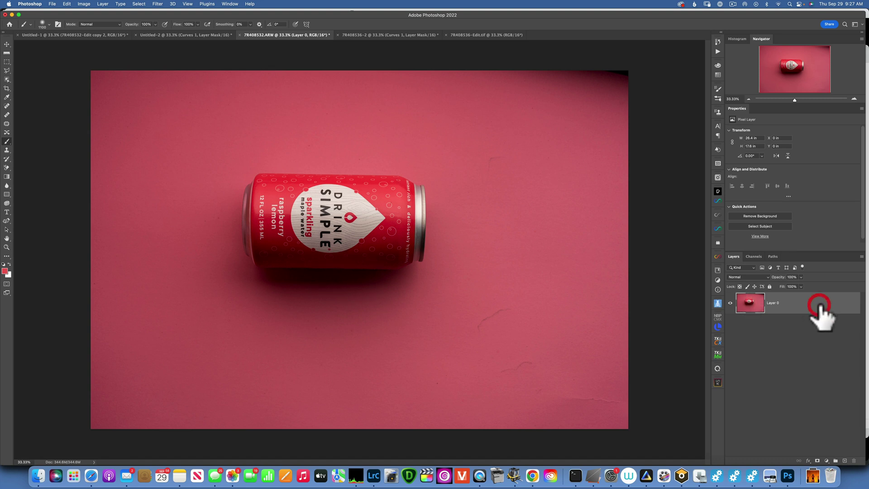
# Step: Duplicate Layer 0 in 7R408532.ARW, select the can with the Object Selection tool and turn the selection into the copy's layer mask
pyautogui.press('super+j')
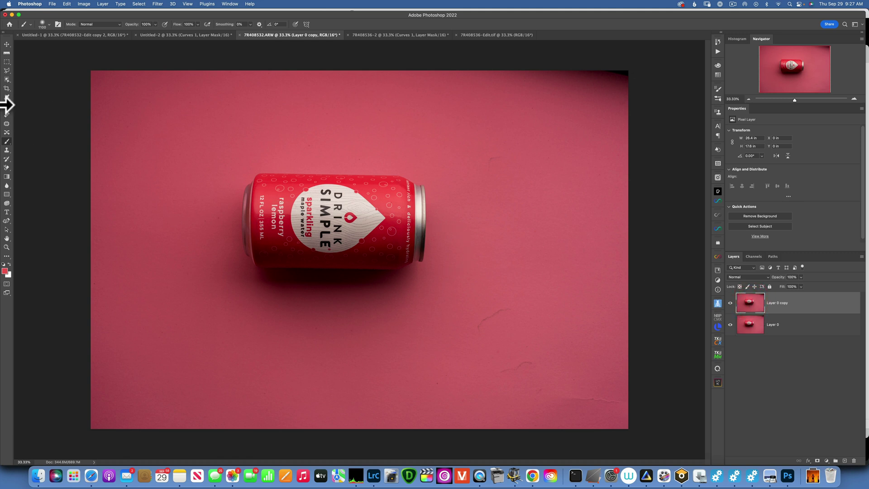
pyautogui.click(6, 78)
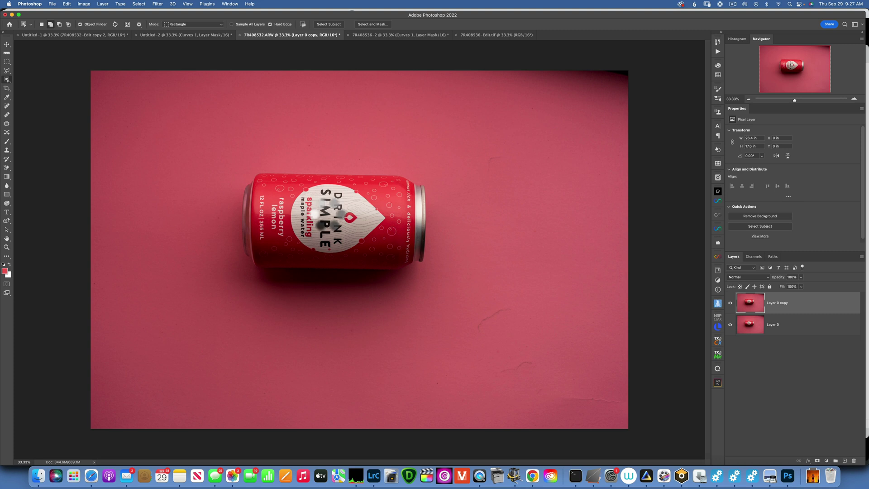
pyautogui.click(364, 214)
pyautogui.click(817, 460)
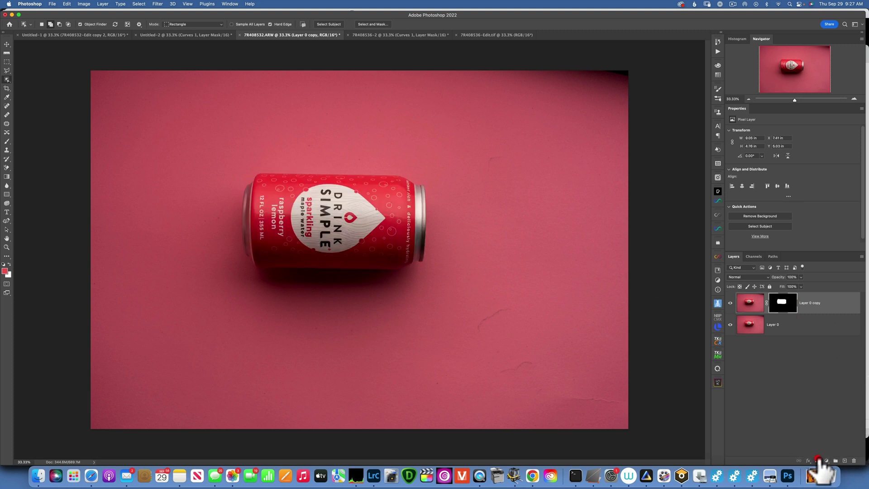
pyautogui.click(730, 325)
pyautogui.click(730, 324)
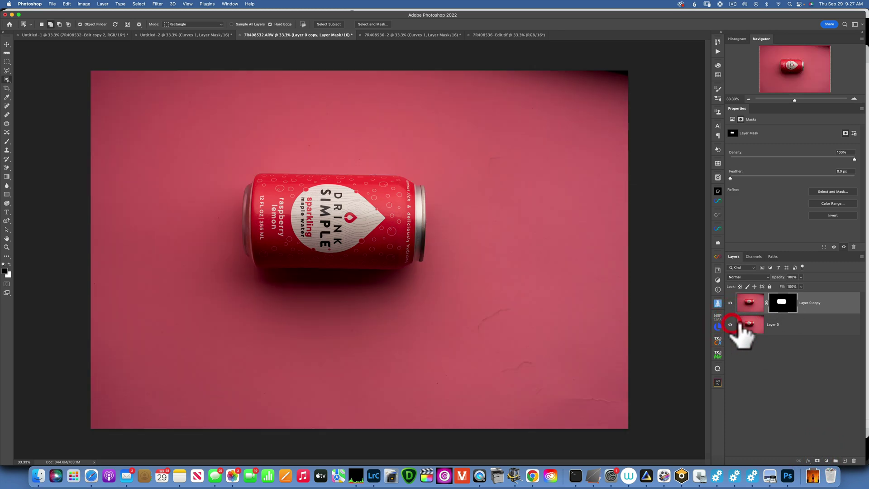
# Step: Outline the shadow area and the can's lower part on Layer 0 with the Polygonal Lasso and copy it to a new layer
pyautogui.click(759, 325)
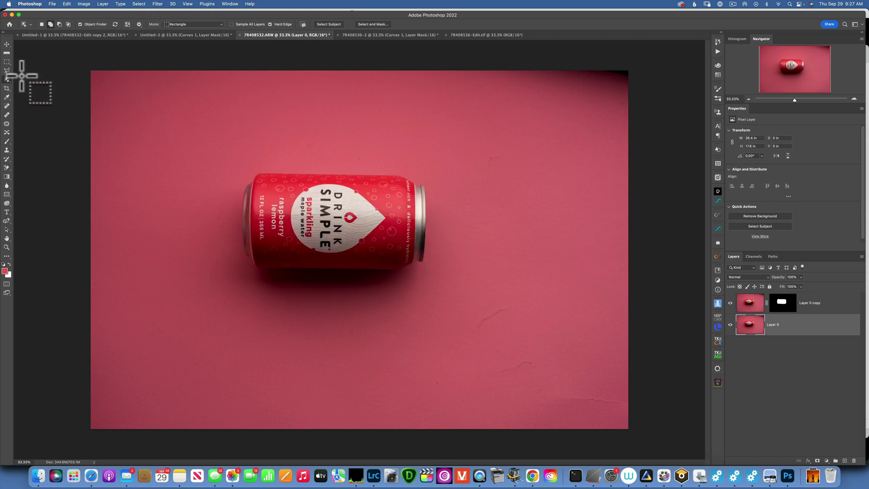
pyautogui.click(7, 70)
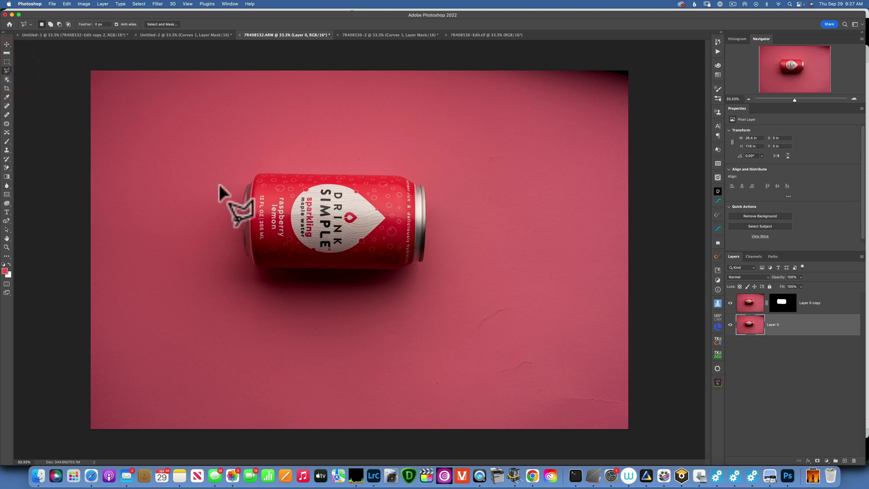
pyautogui.click(245, 188)
pyautogui.click(170, 187)
pyautogui.click(179, 325)
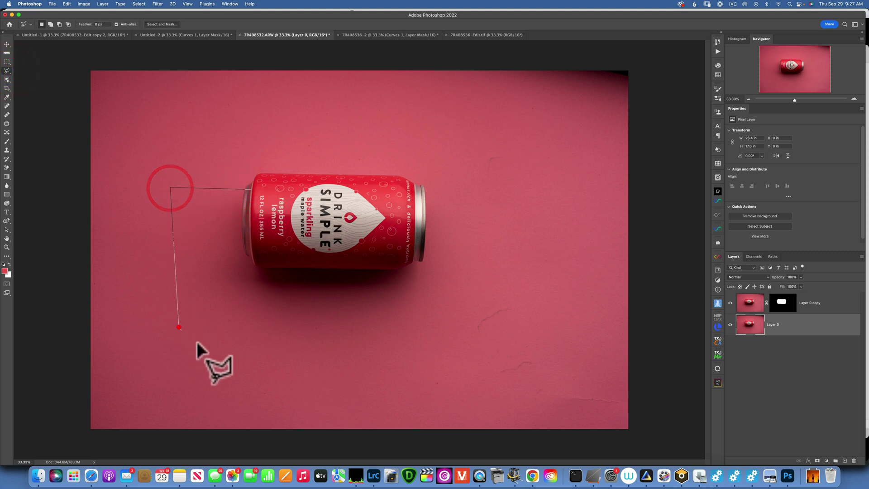
pyautogui.click(302, 391)
pyautogui.click(421, 373)
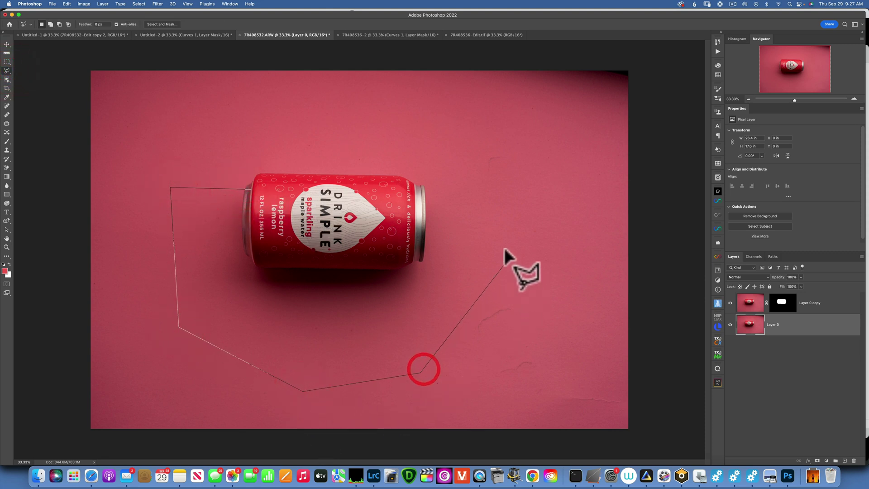
pyautogui.click(502, 229)
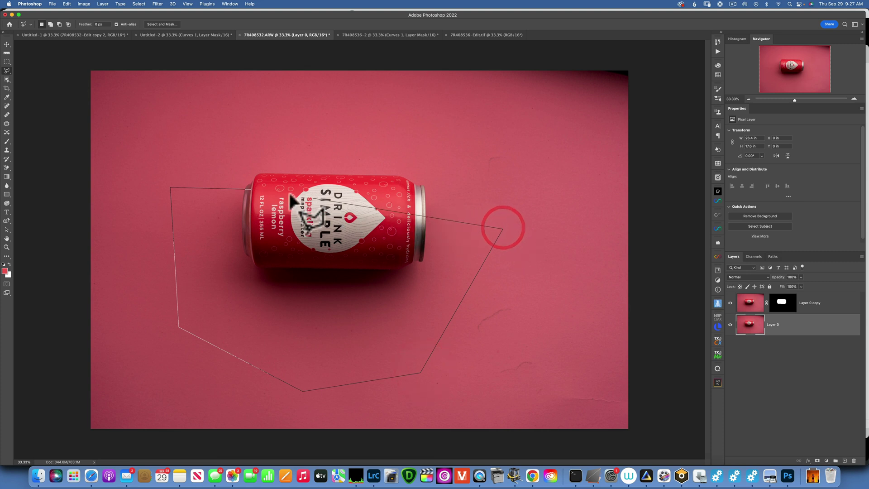
pyautogui.click(248, 187)
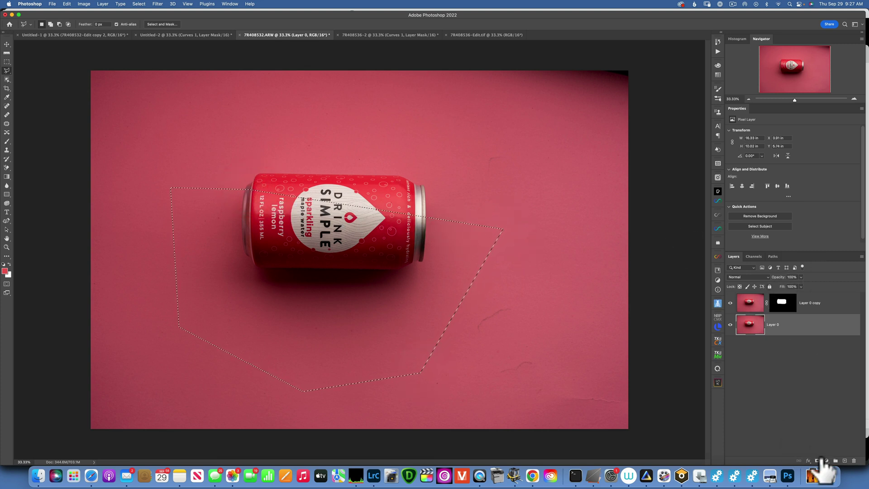
pyautogui.press('super+j')
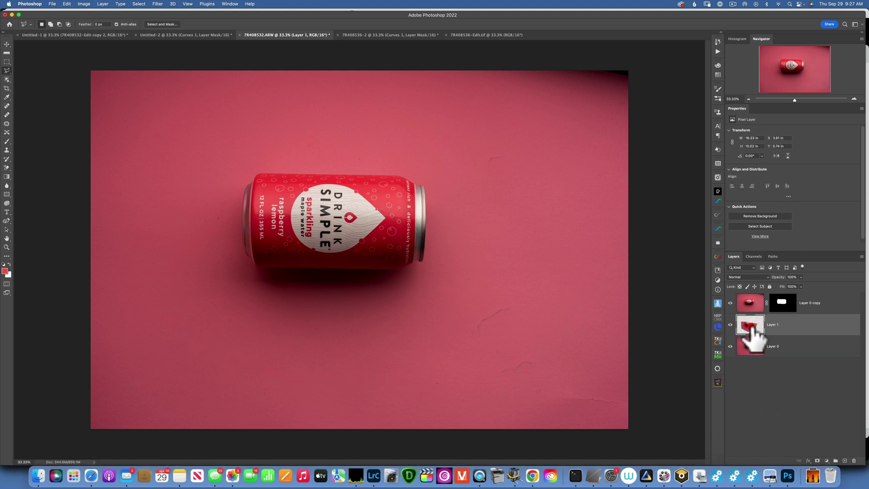
# Step: Select the Shadows by Color Range with Fuzziness 39% and Range 6, and apply the selection as a mask on Layer 1
pyautogui.click(137, 4)
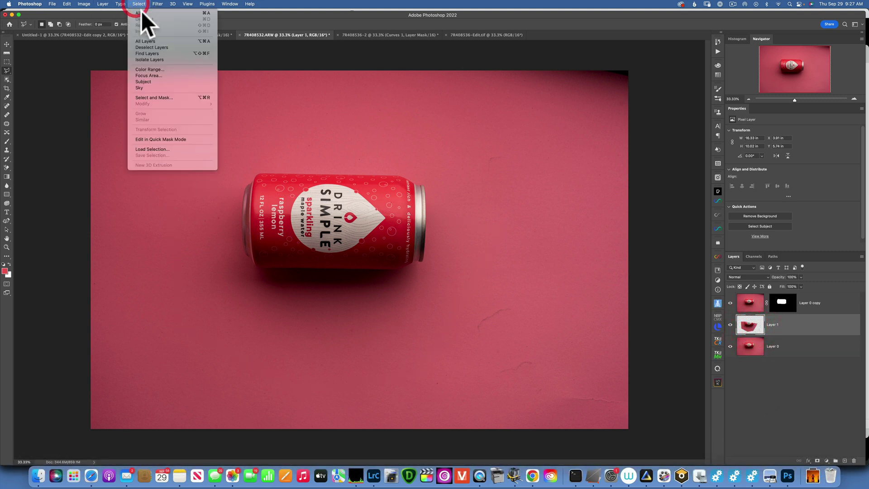
pyautogui.click(154, 69)
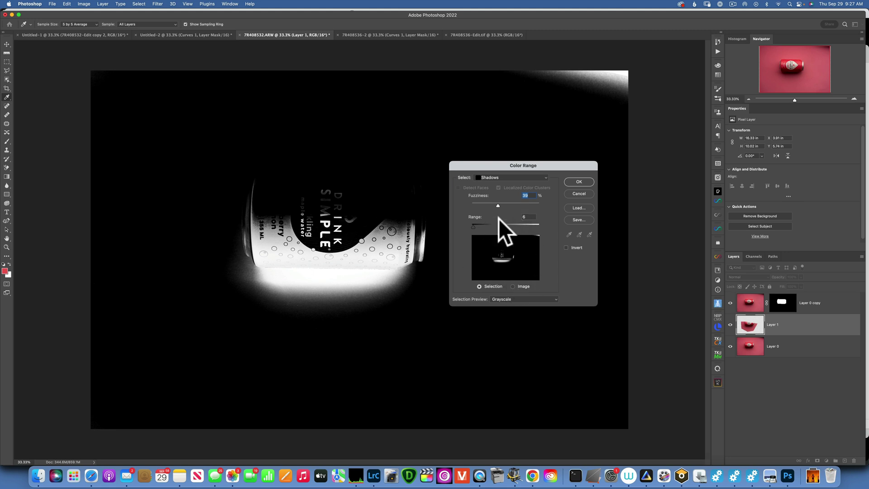
pyautogui.click(579, 181)
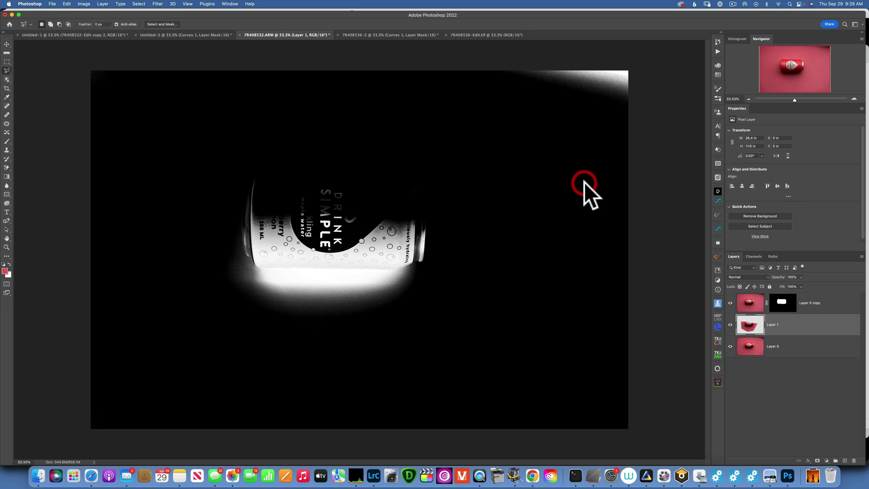
pyautogui.click(817, 460)
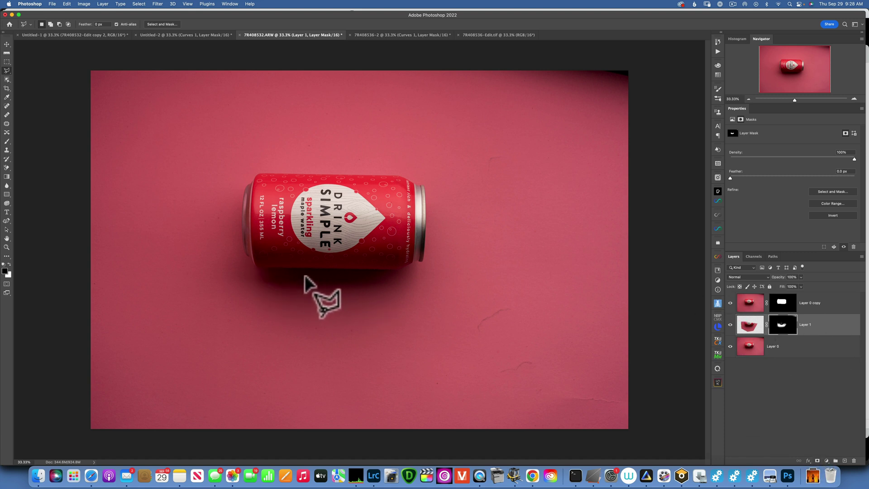
# Step: Add a Solid Color fill layer in near-black #060606 between Layer 1 and the masked can layer
pyautogui.click(826, 460)
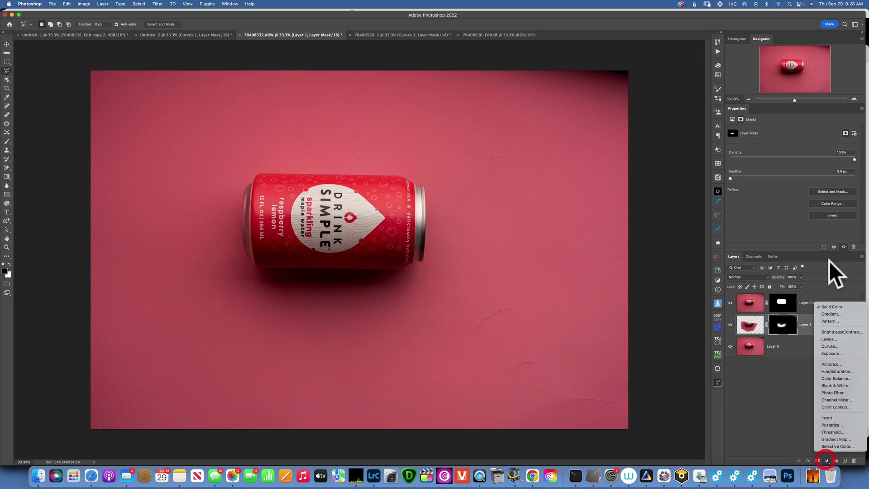
pyautogui.click(843, 303)
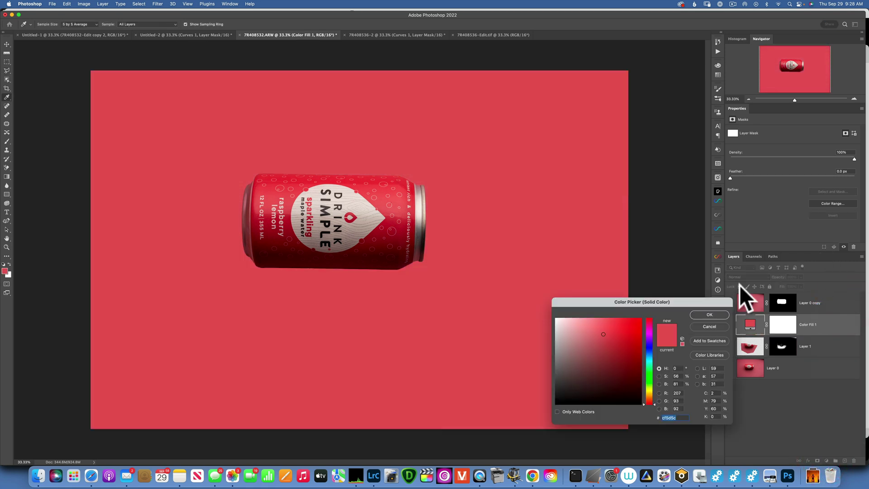
pyautogui.moveTo(576, 401); pyautogui.dragTo(557, 402)
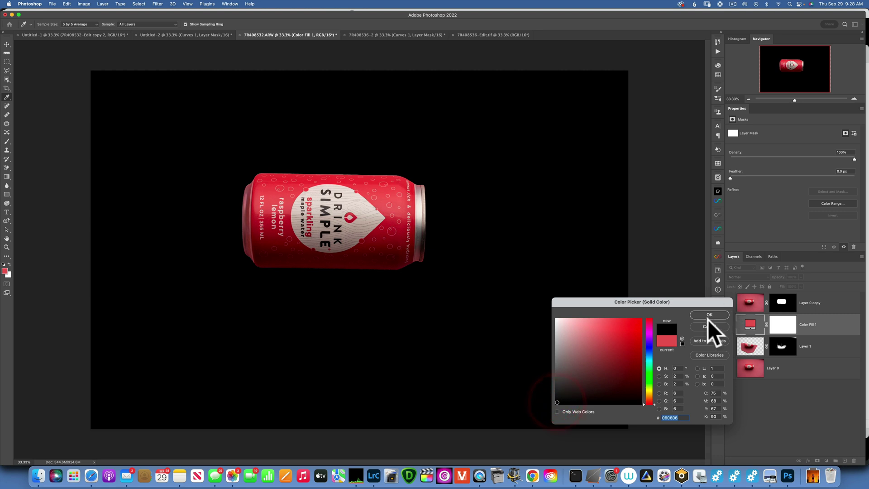
pyautogui.click(710, 312)
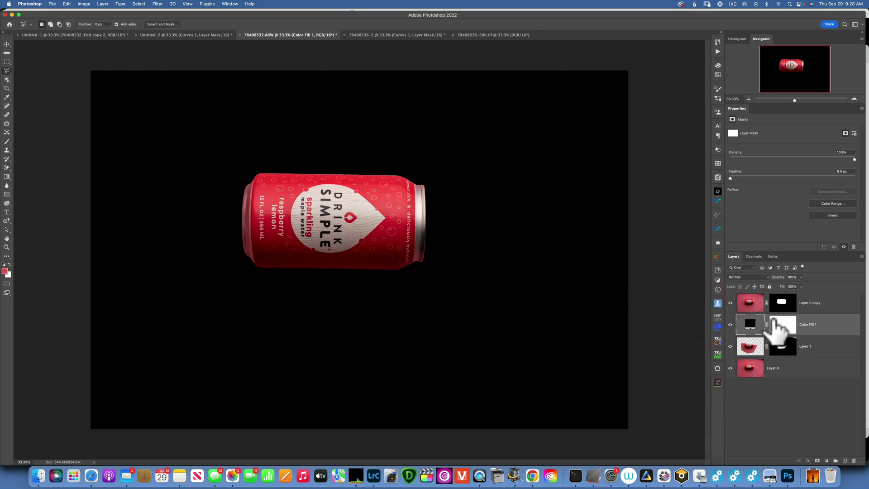
# Step: Copy Layer 1's shadow mask onto the black Color Fill 1 layer, replacing its mask, and hide Layer 1 and Layer 0
pyautogui.press('alt')
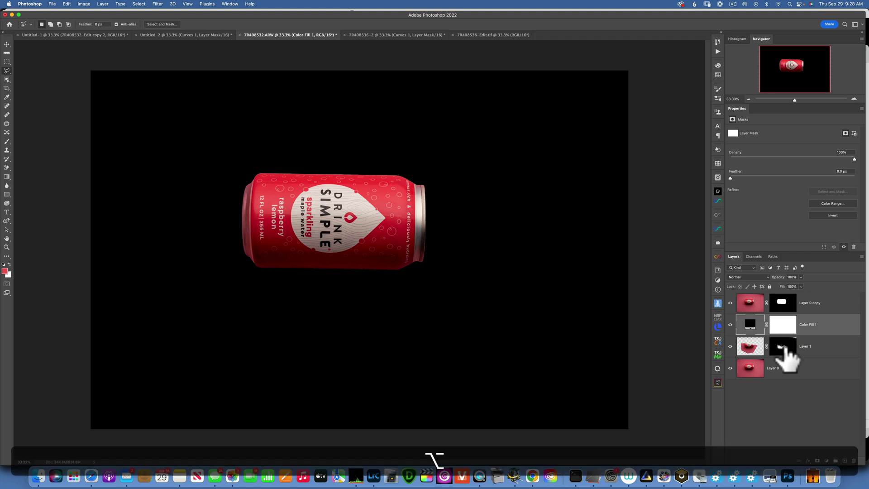
pyautogui.moveTo(785, 348); pyautogui.dragTo(784, 330)
pyautogui.click(729, 347)
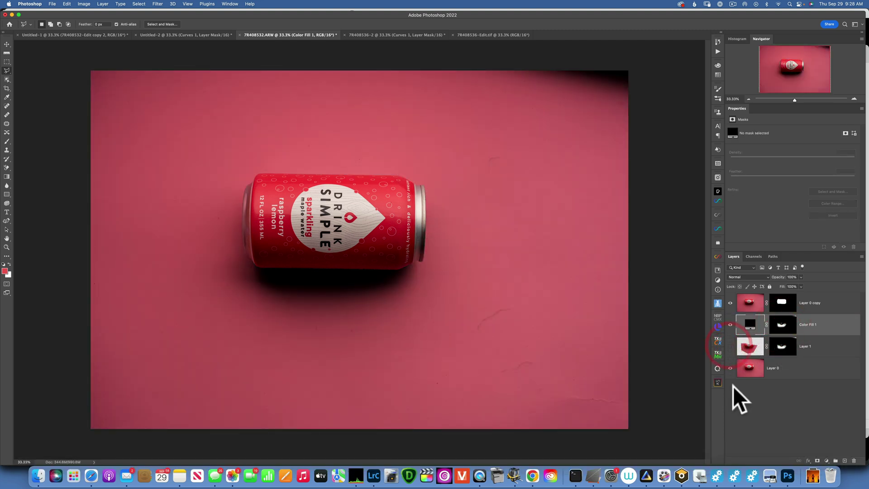
pyautogui.click(729, 368)
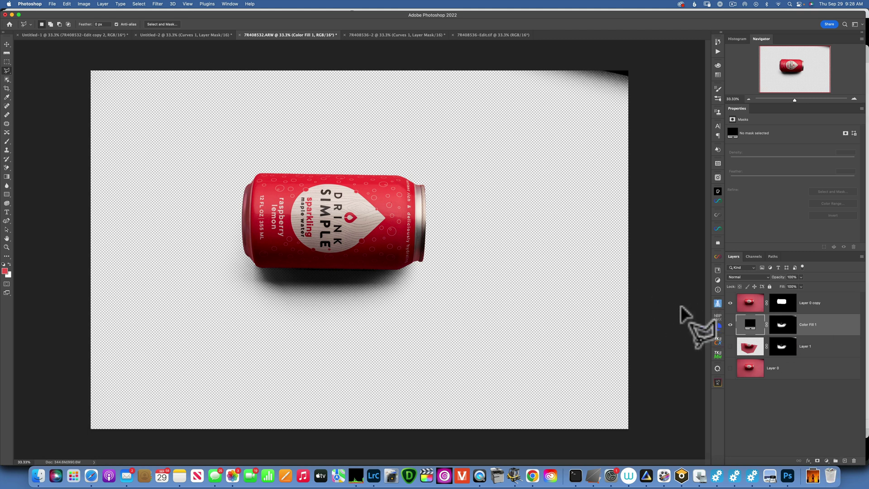
# Step: Load the Color Fill 1 mask as a selection and add the Layer 0 copy mask to it
pyautogui.keyDown('super'); pyautogui.click(784, 325); pyautogui.keyUp('super')
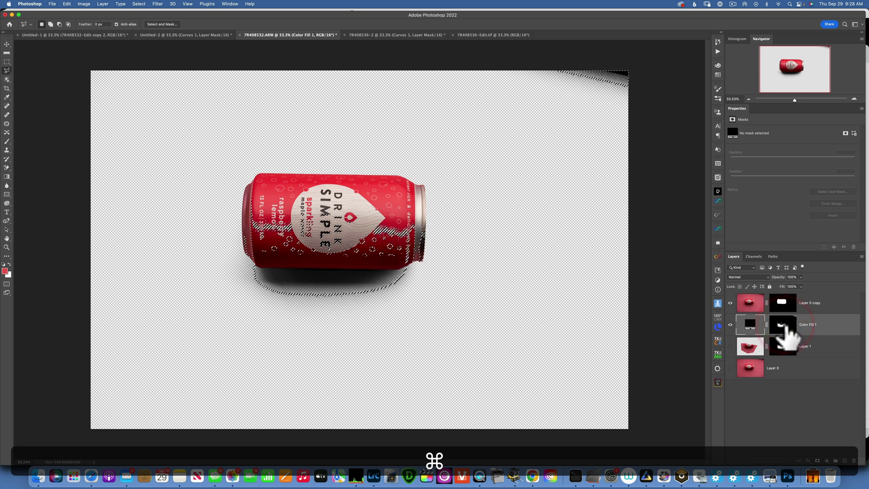
pyautogui.press('shift')
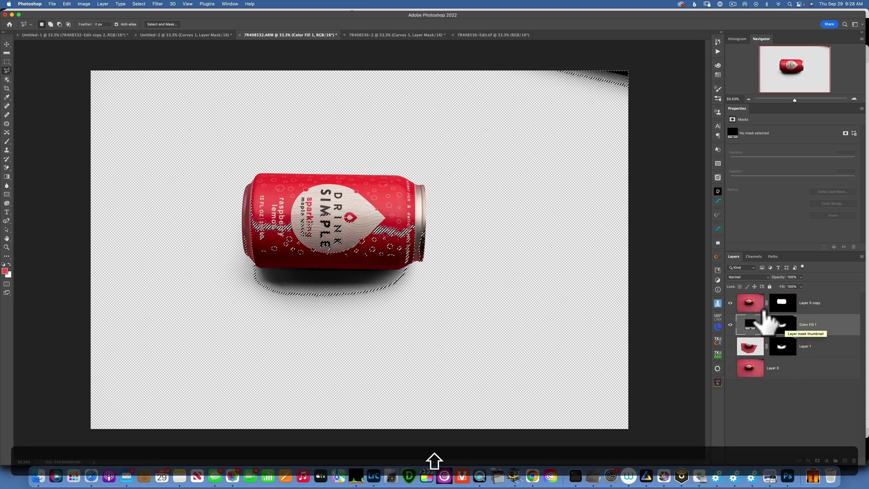
pyautogui.keyDown('shift'); pyautogui.keyDown('super'); pyautogui.click(786, 303); pyautogui.keyUp('super'); pyautogui.keyUp('shift')
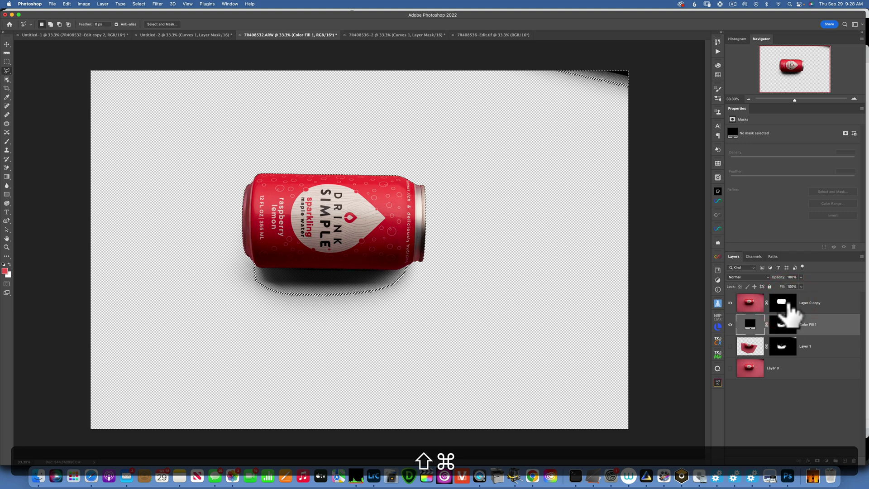
# Step: Crop the canvas closely around the can and its shadow to about 4877 x 3210 px, leaving out the dark corner
pyautogui.click(6, 88)
pyautogui.moveTo(90, 71); pyautogui.dragTo(144, 113)
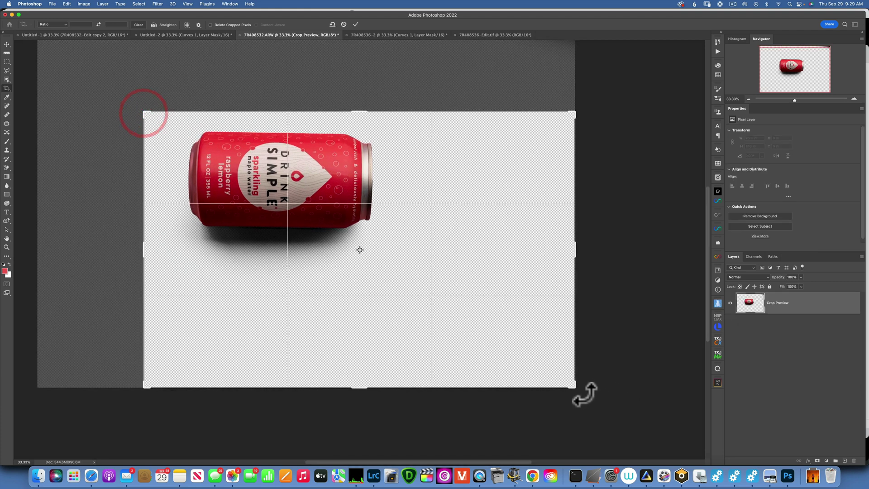
pyautogui.moveTo(574, 386); pyautogui.dragTo(495, 341)
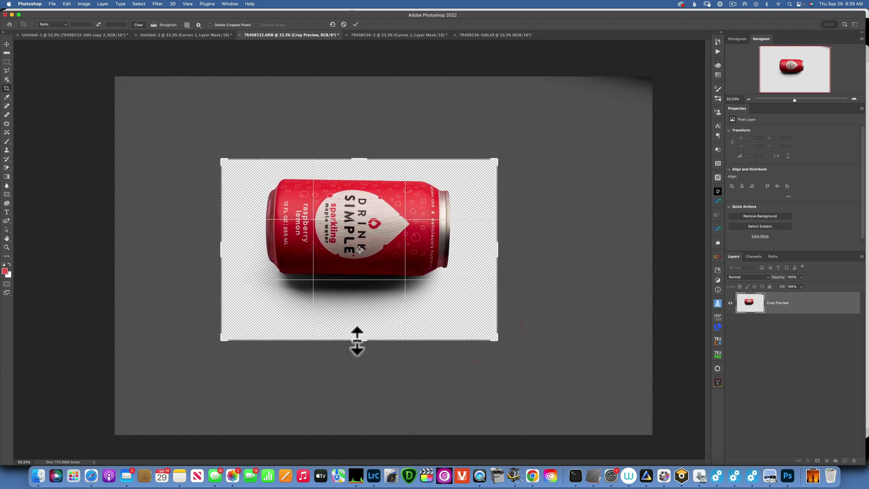
pyautogui.moveTo(362, 344); pyautogui.dragTo(360, 346)
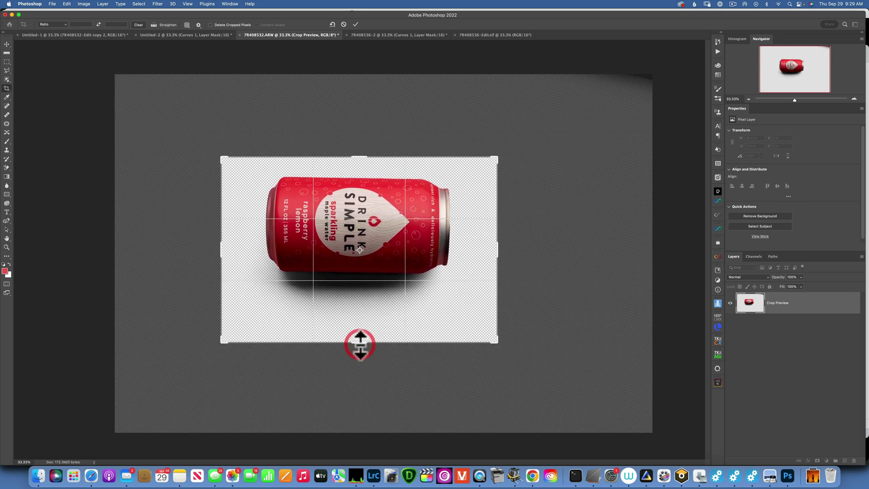
pyautogui.moveTo(353, 154); pyautogui.dragTo(358, 156)
pyautogui.moveTo(360, 338); pyautogui.dragTo(359, 343)
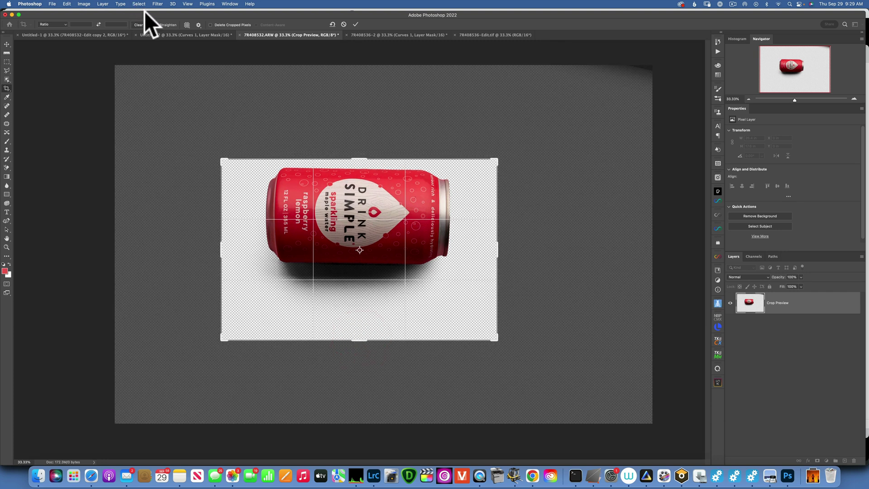
pyautogui.click(354, 24)
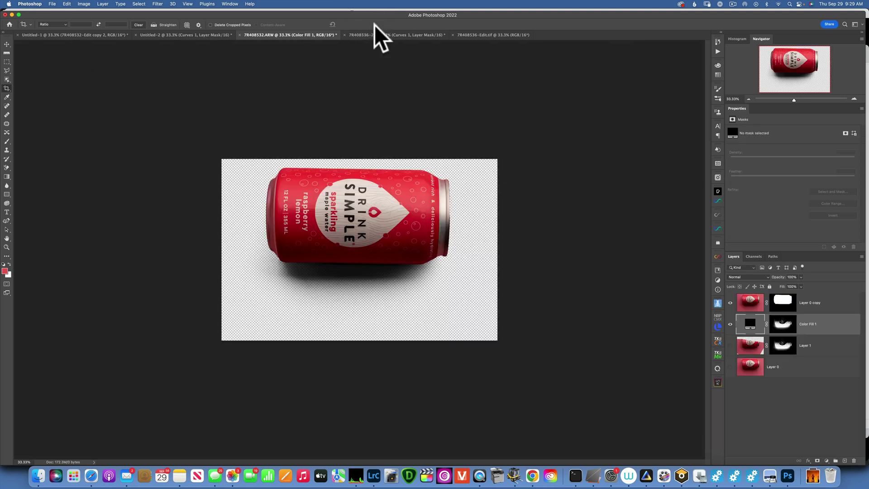
# Step: Export the cropped can as a transparent PNG named can2.png in the Downloads folder
pyautogui.click(52, 4)
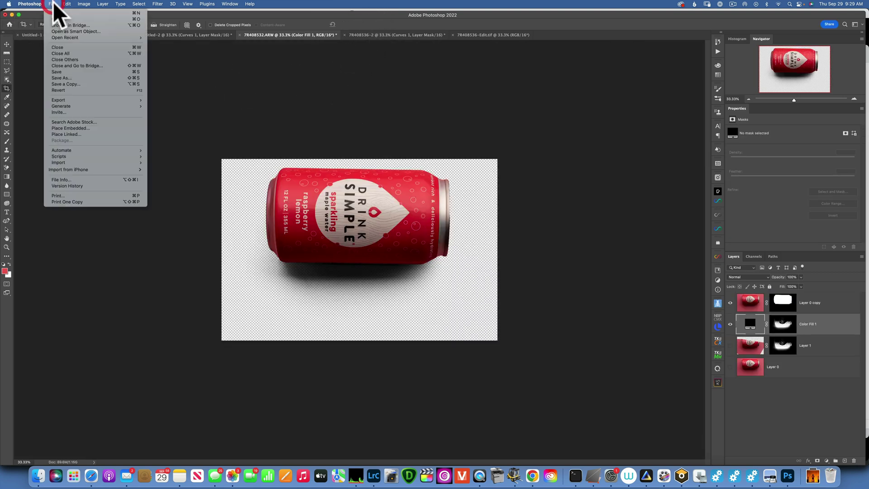
pyautogui.moveTo(84, 101)
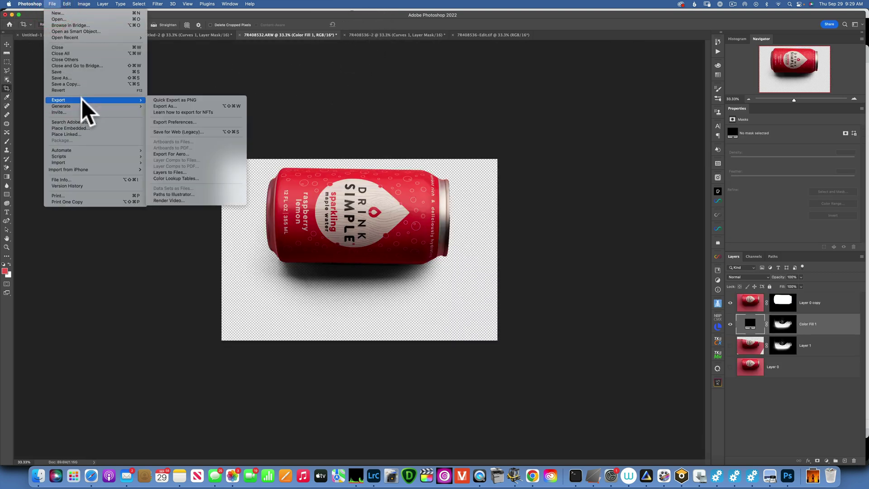
pyautogui.click(173, 106)
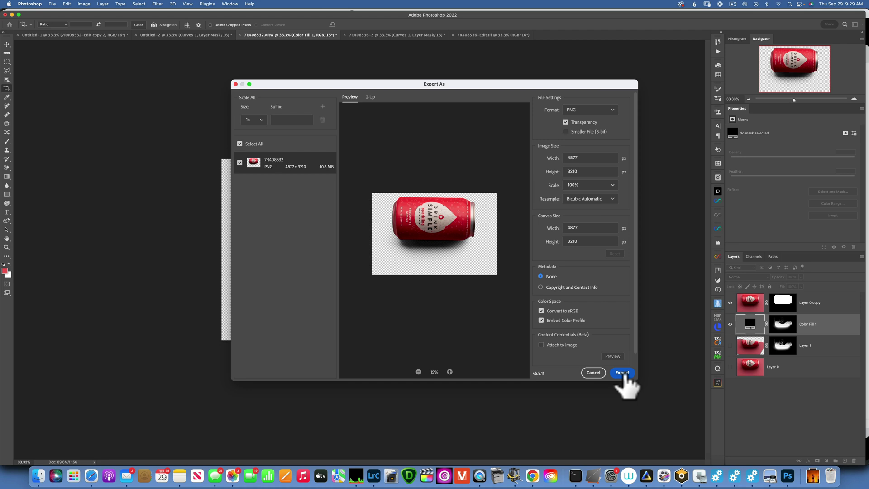
pyautogui.click(622, 373)
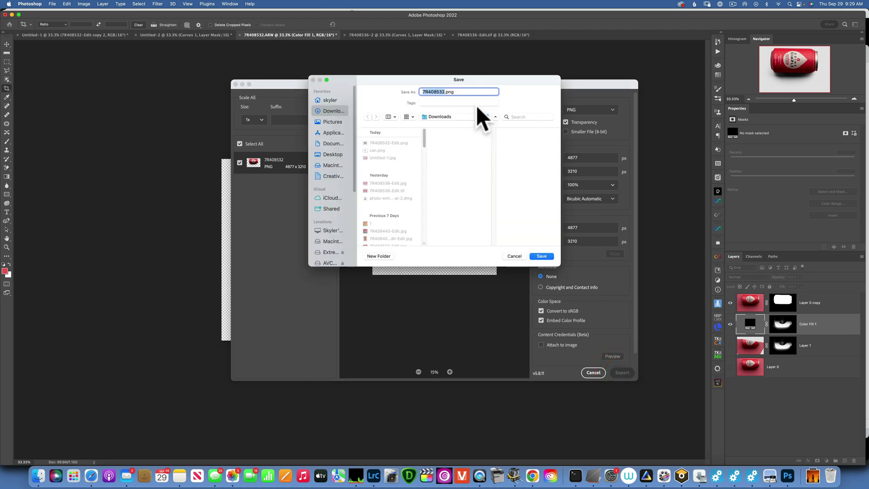
pyautogui.write('can2')
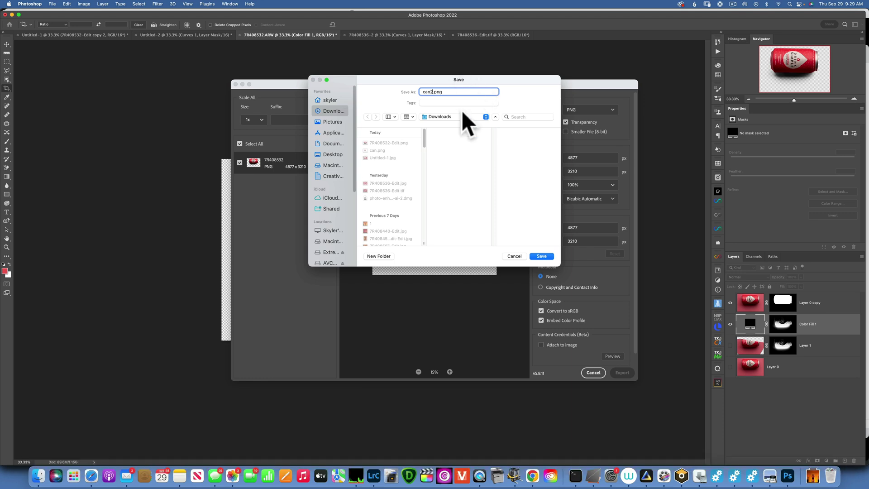
pyautogui.click(546, 257)
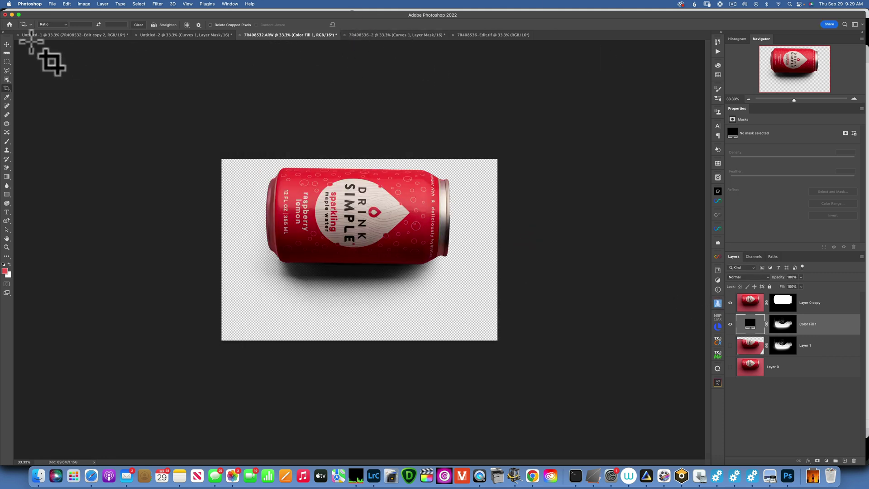
# Step: Create a new transparent 9504 x 6336 px document at 360 ppi from the recent custom preset
pyautogui.click(52, 5)
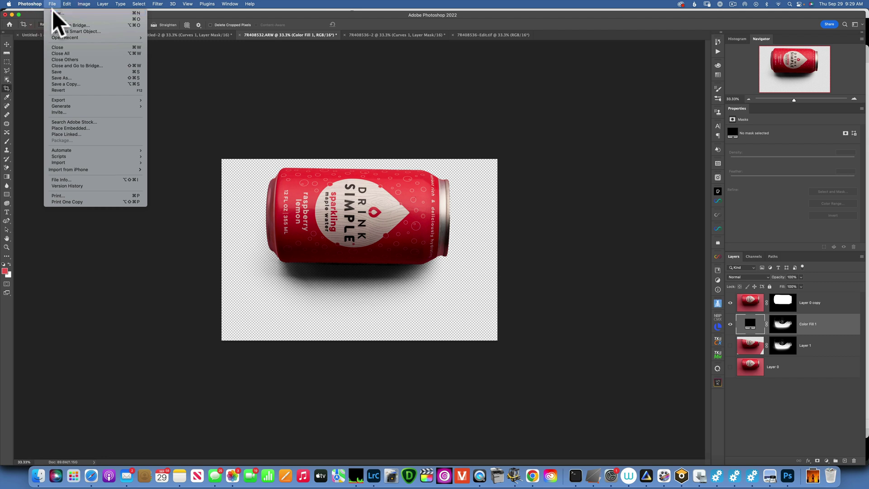
pyautogui.click(57, 13)
pyautogui.click(344, 179)
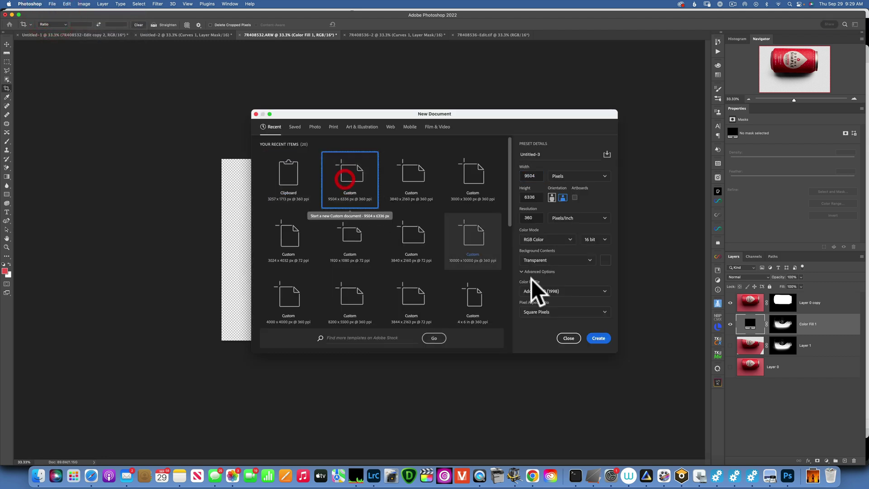
pyautogui.click(598, 339)
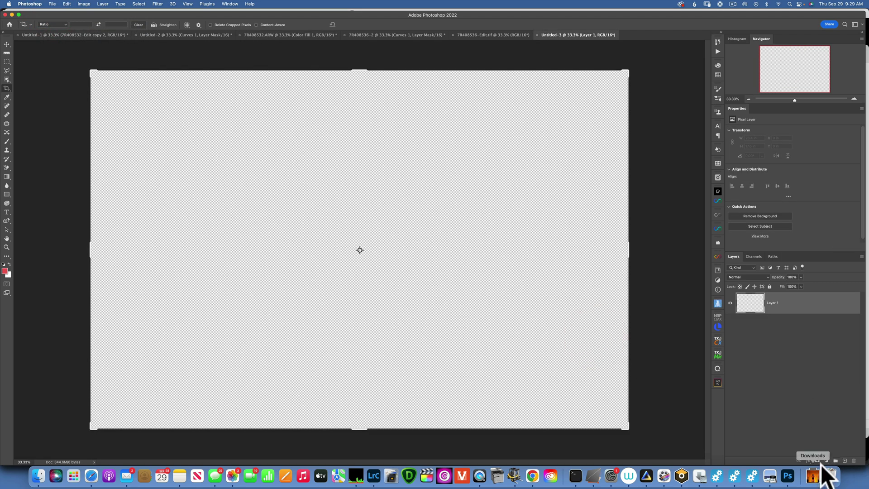
# Step: Add a Solid Color fill layer in blue #5c87cf to the new document
pyautogui.click(826, 460)
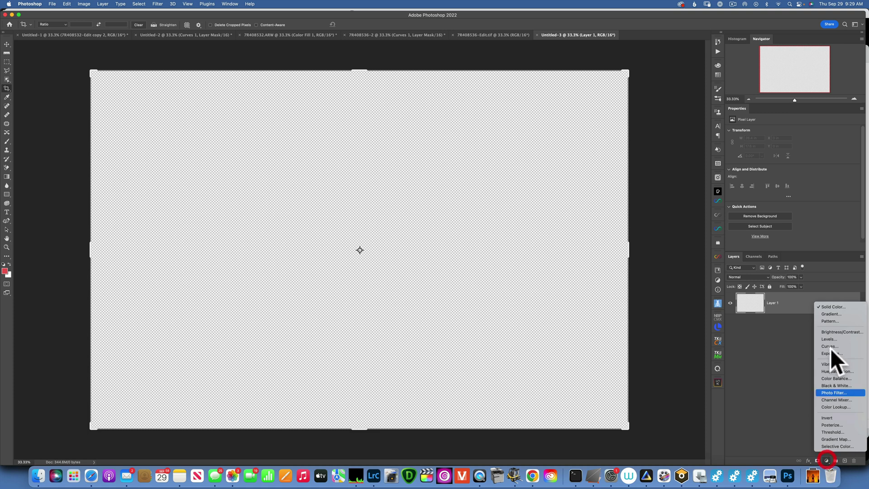
pyautogui.click(833, 307)
pyautogui.click(647, 351)
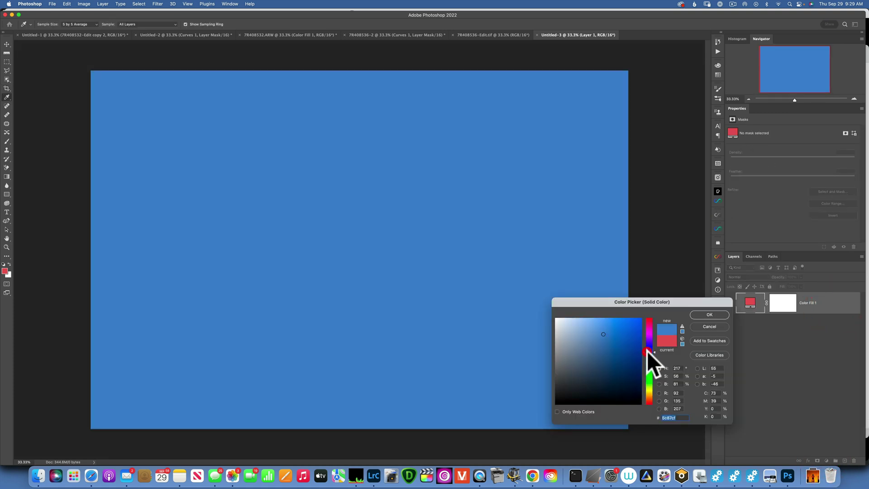
pyautogui.click(709, 314)
pyautogui.press('c')
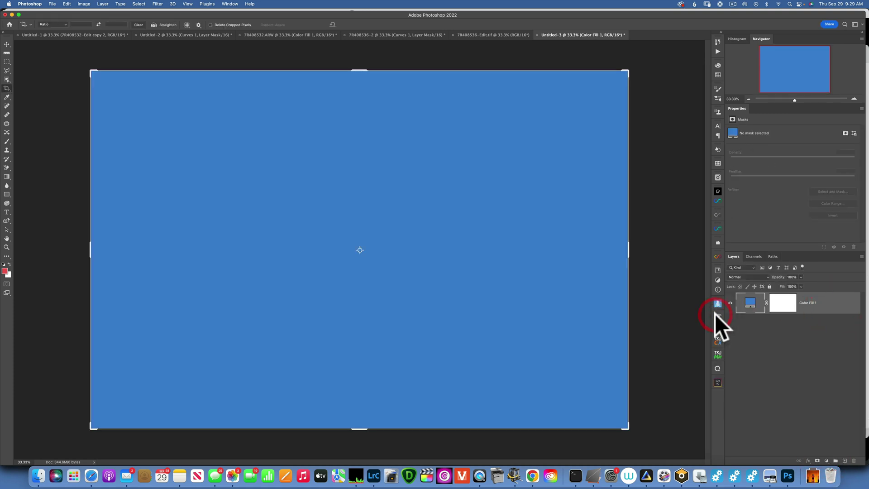
# Step: Place can2.png from the Downloads folder as an embedded object above the blue fill
pyautogui.click(52, 4)
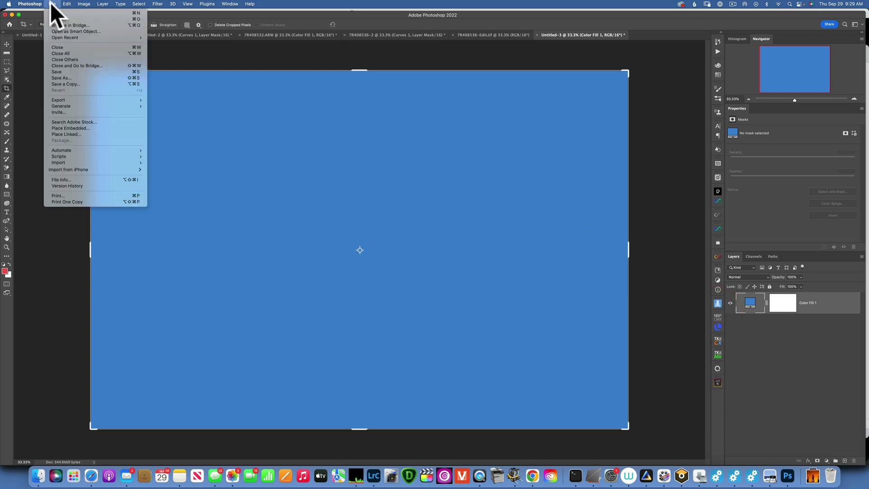
pyautogui.click(72, 129)
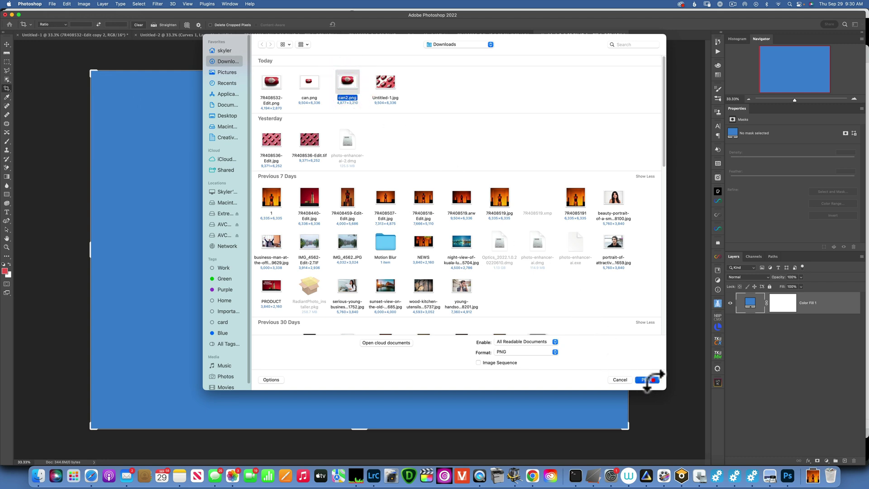
pyautogui.click(653, 379)
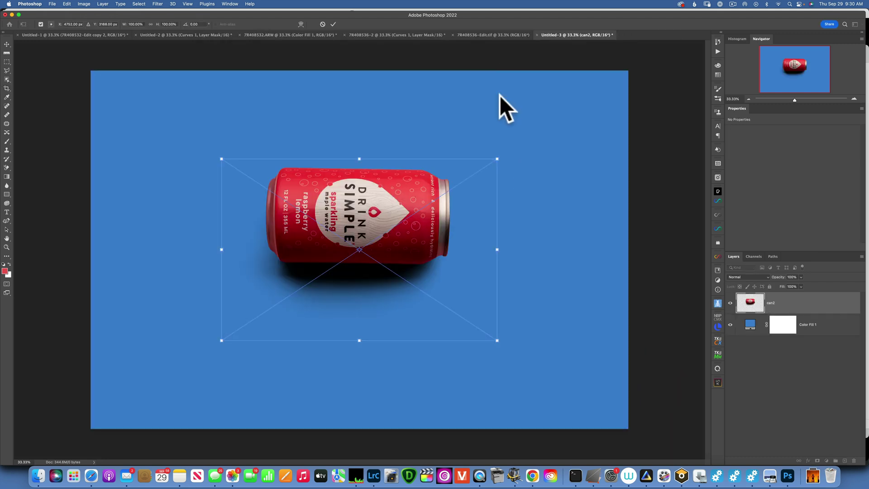
# Step: Rotate the placed can about -34.64° and move it toward the canvas's upper left, then commit the placement
pyautogui.moveTo(507, 152); pyautogui.dragTo(423, 82)
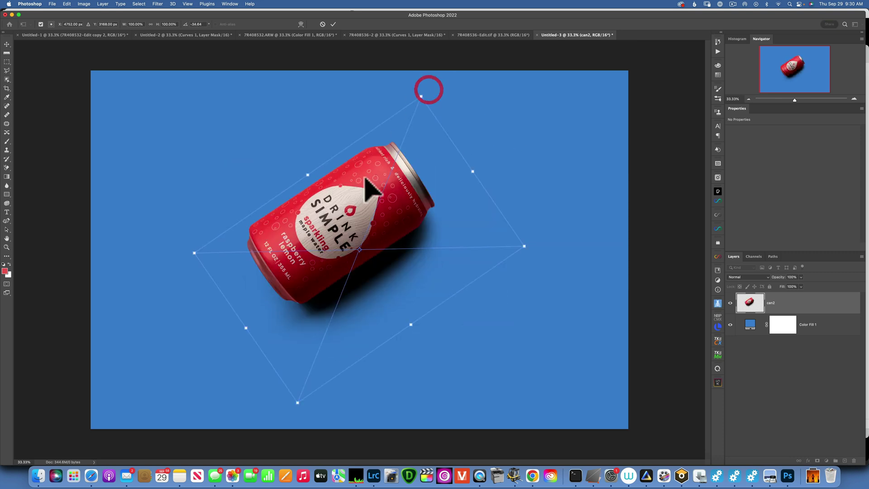
pyautogui.moveTo(359, 188); pyautogui.dragTo(304, 154)
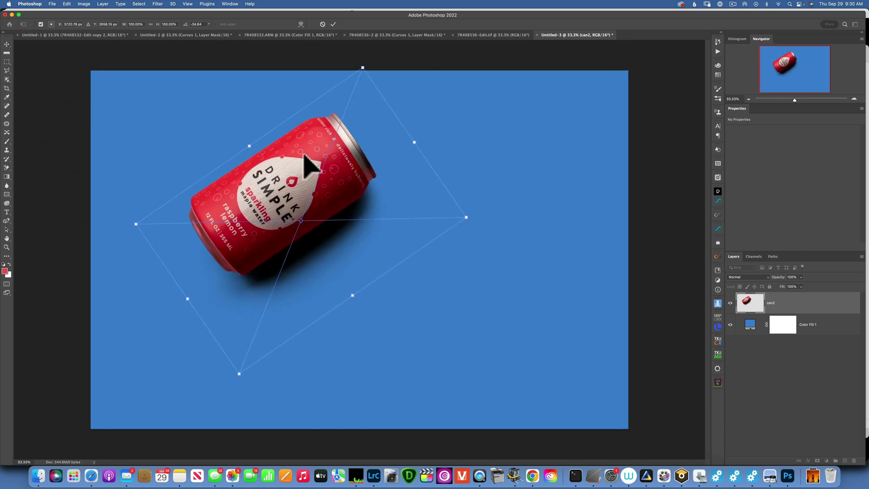
pyautogui.press('Return')
pyautogui.press('c')
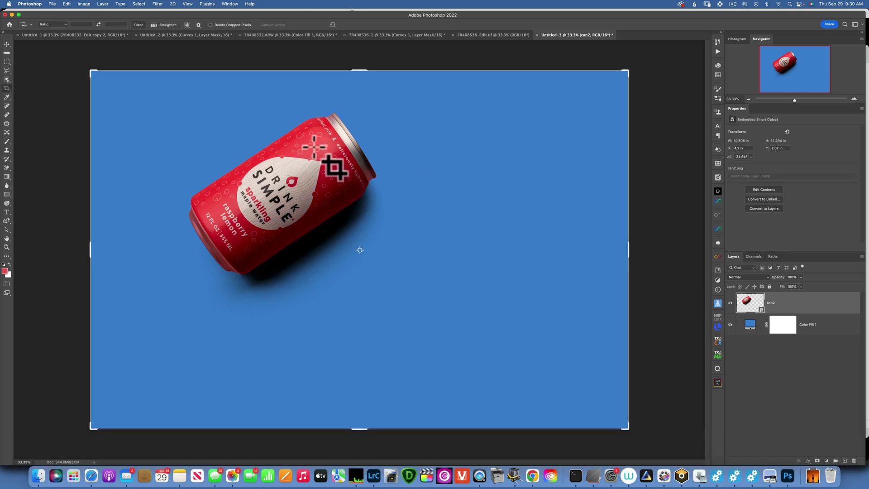
# Step: Sample a red from the can and add a Solid Color fill layer in #d86764 between the blue fill and the can
pyautogui.click(748, 323)
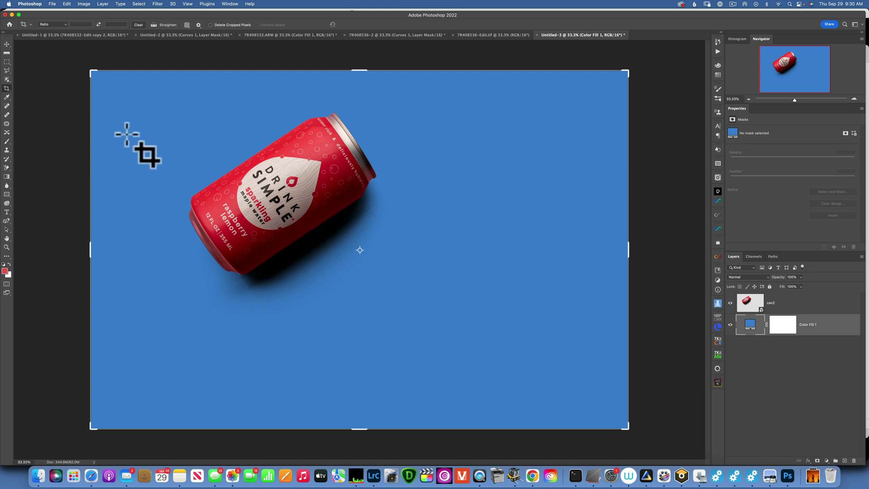
pyautogui.click(6, 141)
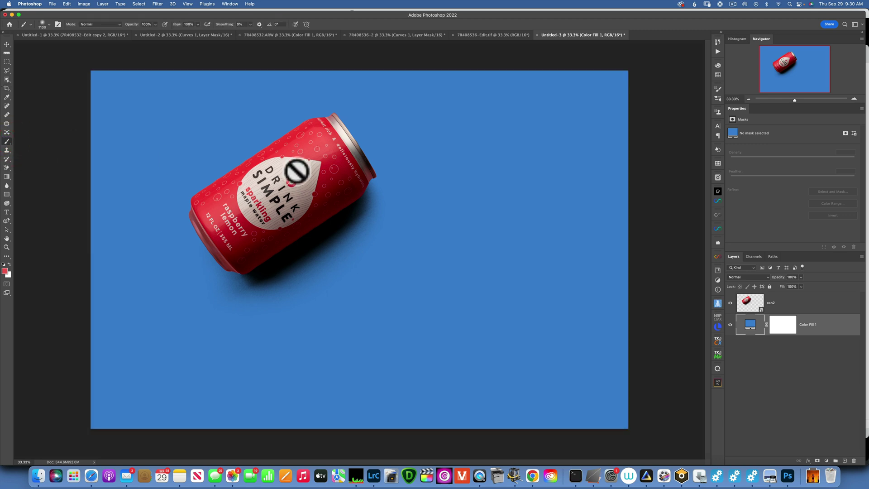
pyautogui.press('alt')
pyautogui.keyDown('alt'); pyautogui.click(312, 151); pyautogui.keyUp('alt')
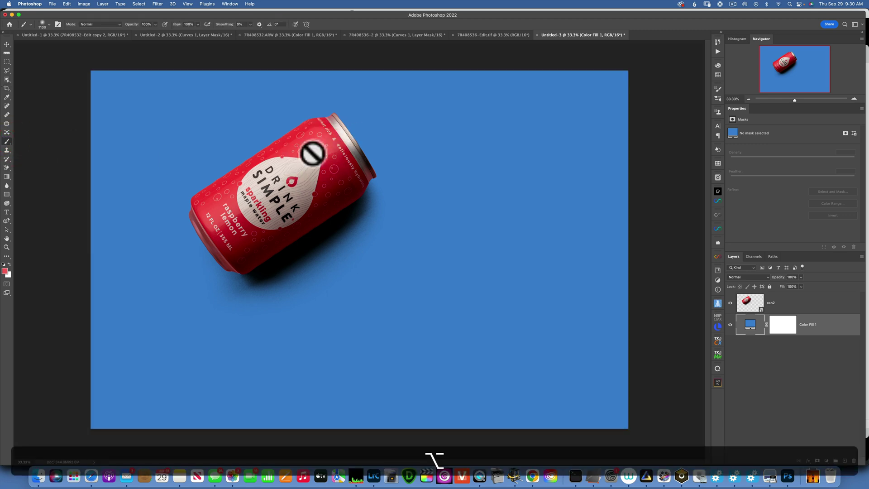
pyautogui.click(826, 460)
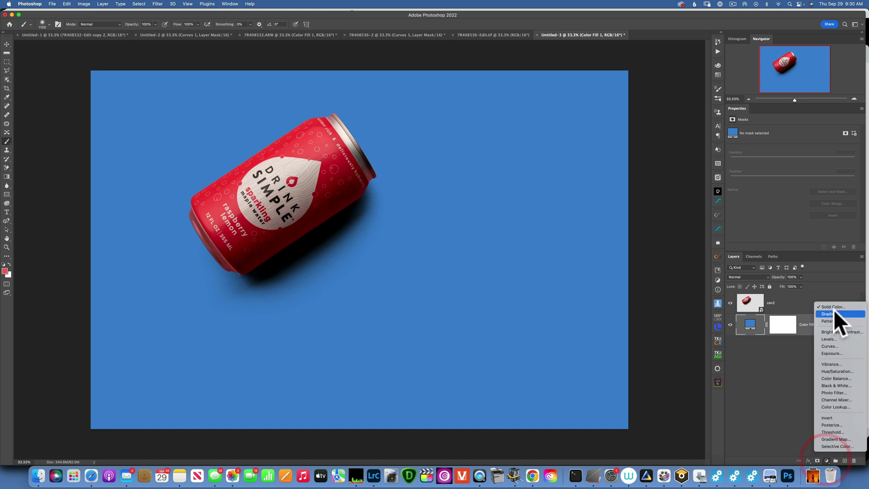
pyautogui.click(832, 306)
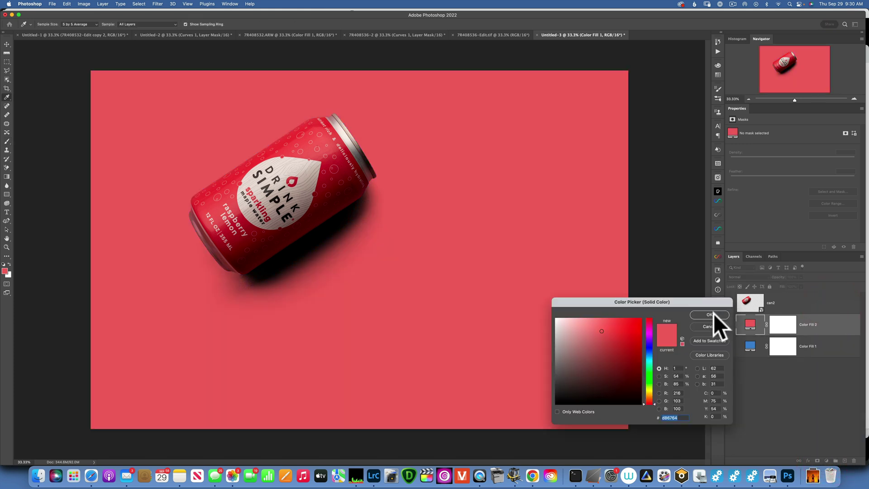
pyautogui.click(714, 313)
pyautogui.press('l')
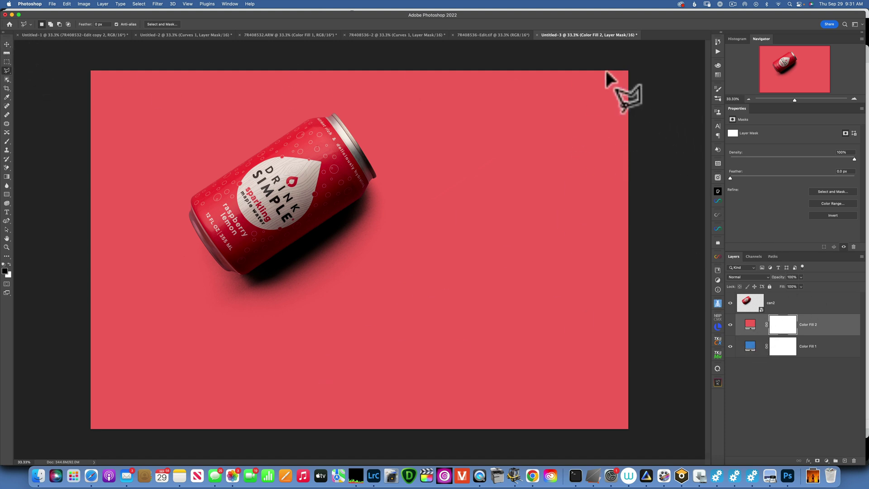
# Step: Select the lower-right triangle of the canvas with a diagonal polygonal lasso, fill it black on the red fill's mask, and deselect
pyautogui.click(635, 62)
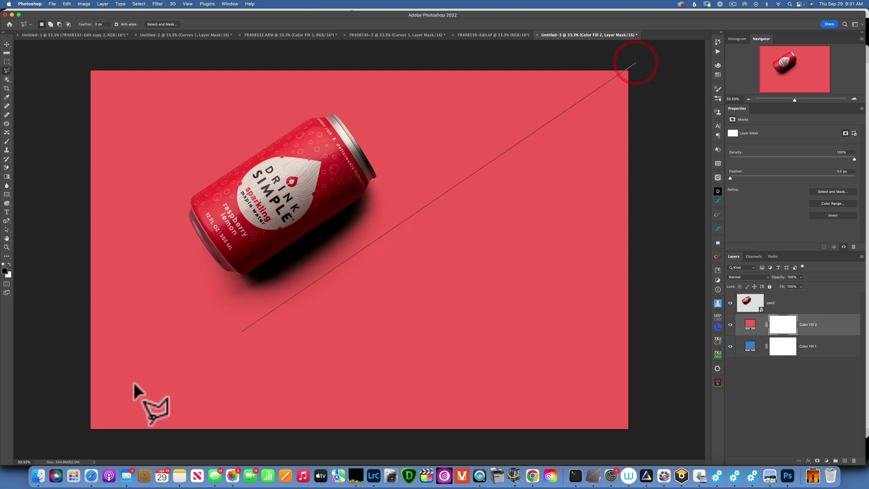
pyautogui.click(71, 442)
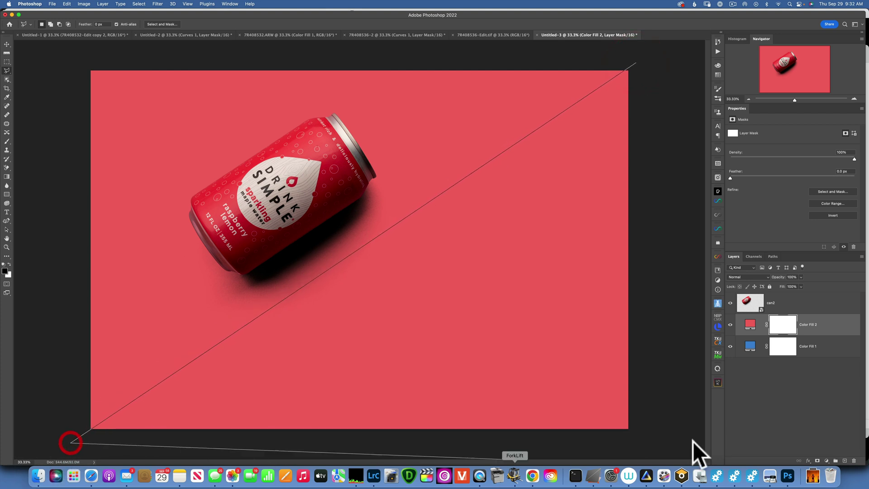
pyautogui.click(685, 444)
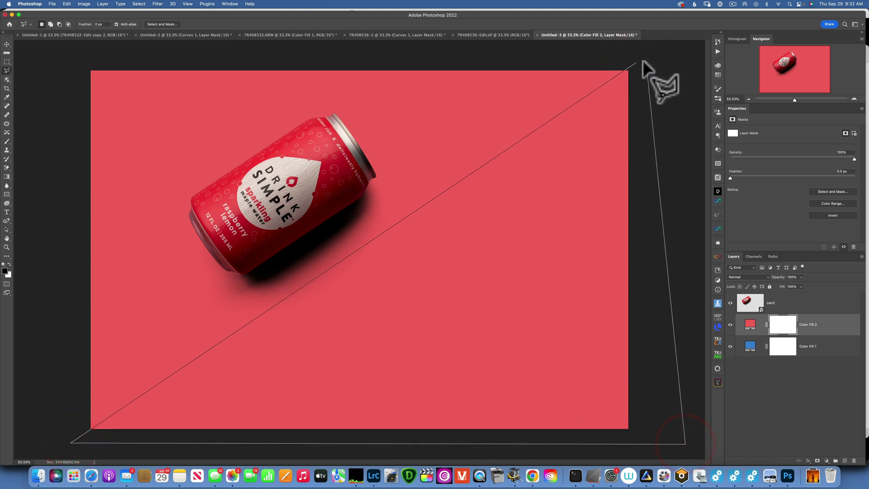
pyautogui.click(634, 61)
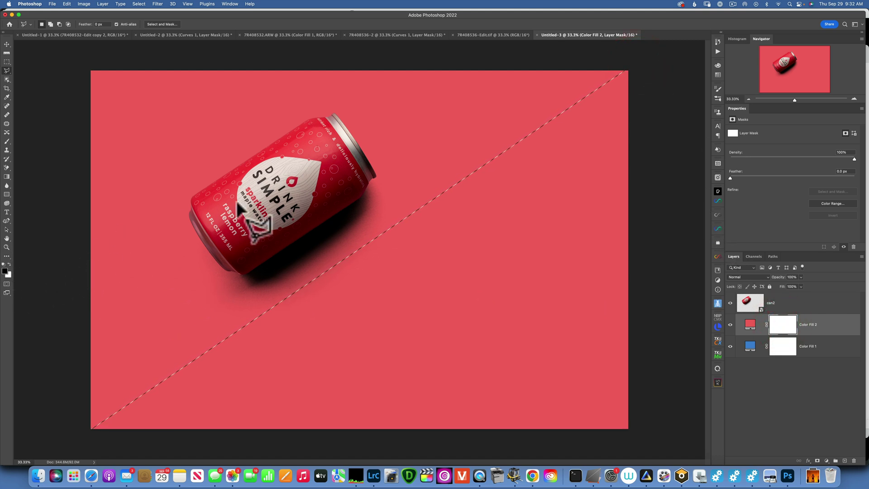
pyautogui.hotkey('alt', 'BackSpace')
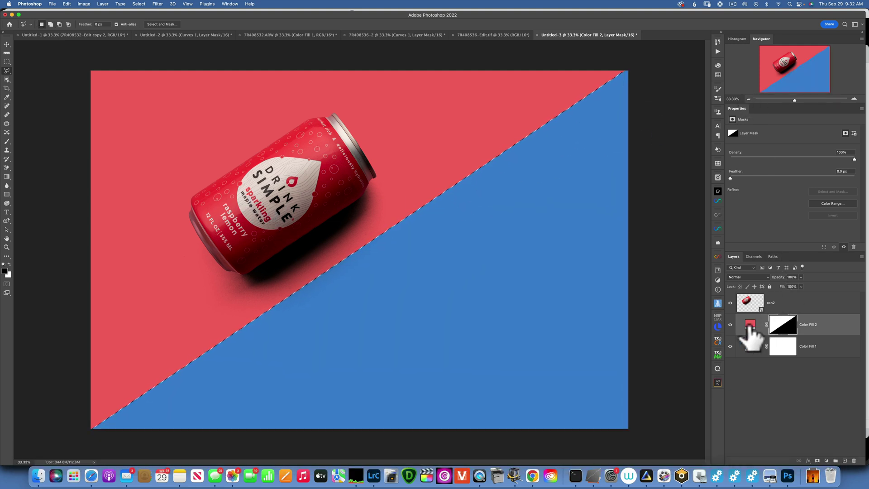
pyautogui.press('super+d')
# Step: Recolor the blue Solid Color fill to a light beige, starting from a cream tone sampled from the can
pyautogui.doubleClick(750, 346)
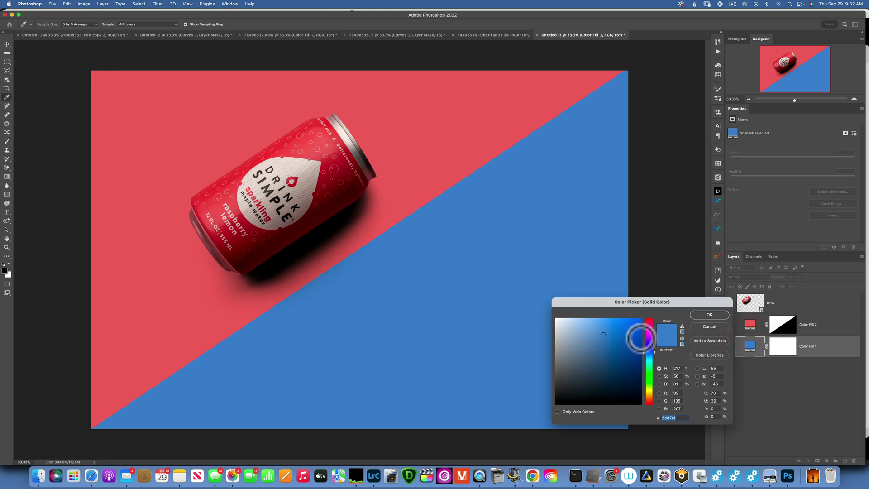
pyautogui.moveTo(653, 351); pyautogui.dragTo(650, 398)
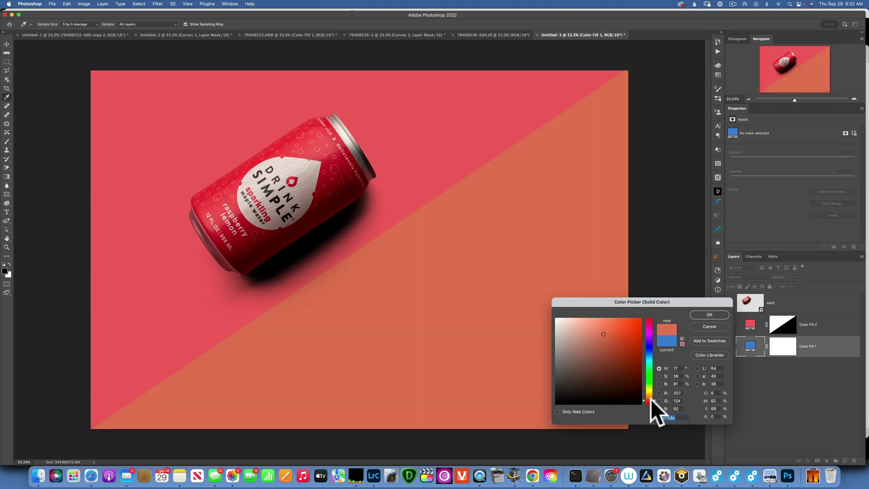
pyautogui.moveTo(627, 332)
pyautogui.mouseDown()
pyautogui.moveTo(635, 368)
pyautogui.moveTo(626, 329)
pyautogui.moveTo(616, 349)
pyautogui.moveTo(610, 343)
pyautogui.moveTo(625, 337)
pyautogui.moveTo(621, 322)
pyautogui.mouseUp()
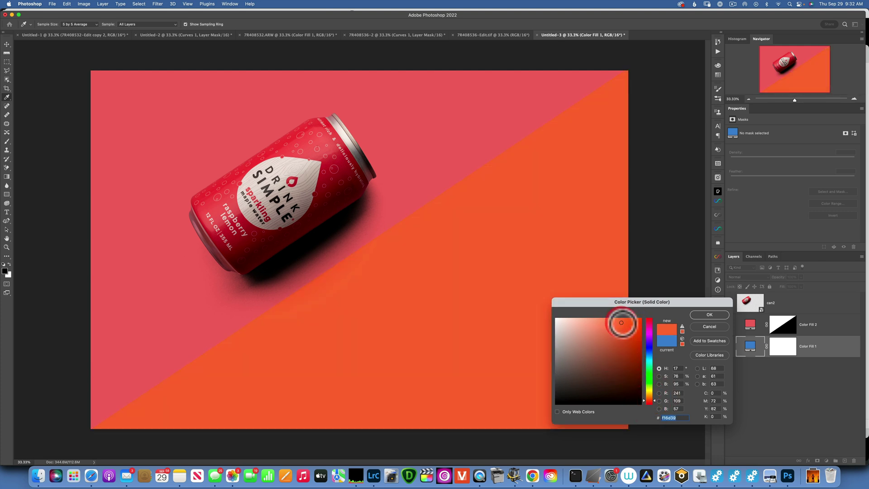
pyautogui.click(346, 136)
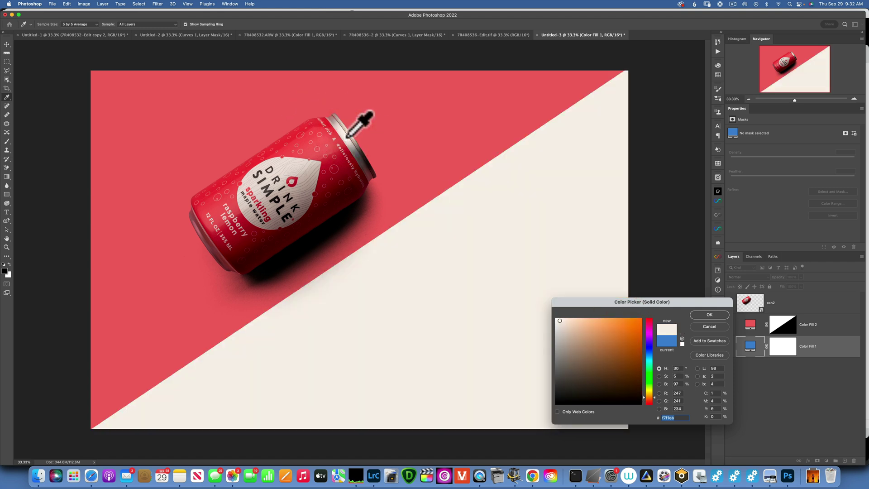
pyautogui.click(622, 320)
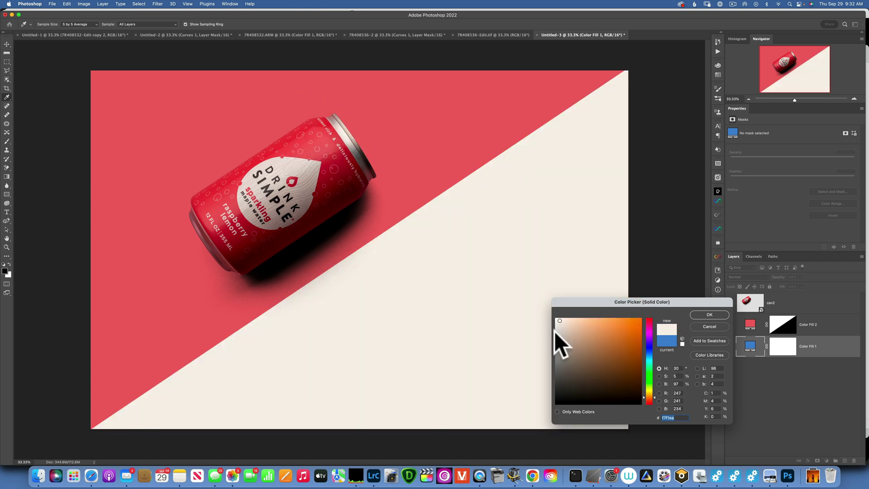
pyautogui.click(576, 336)
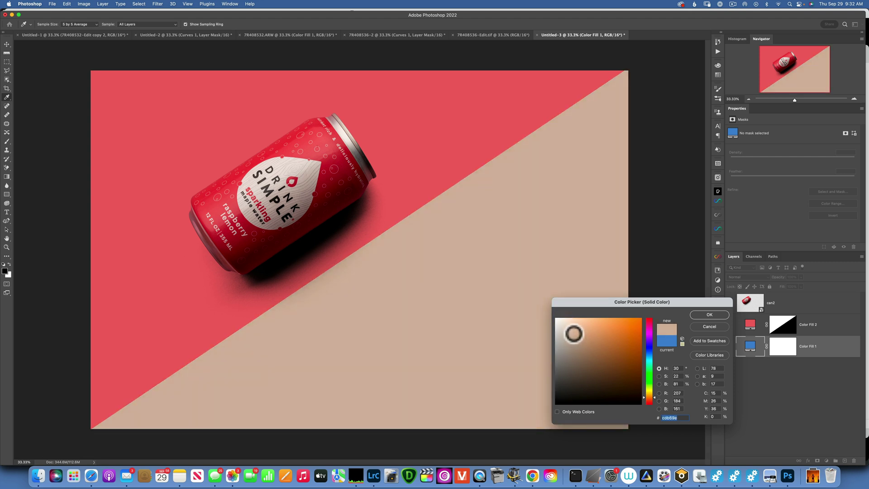
pyautogui.moveTo(573, 333); pyautogui.dragTo(566, 327)
pyautogui.click(709, 314)
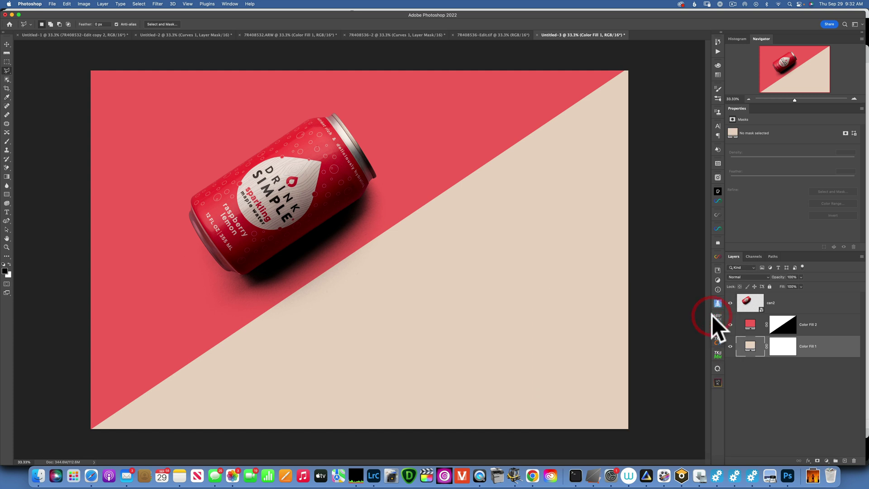
# Step: Invert the red fill layer's mask to swap the red and beige halves of the background
pyautogui.click(783, 332)
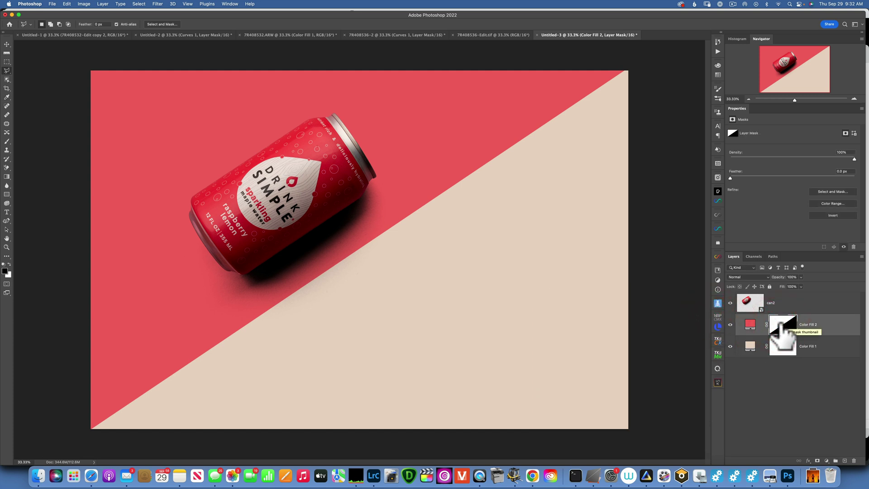
pyautogui.press('super+i')
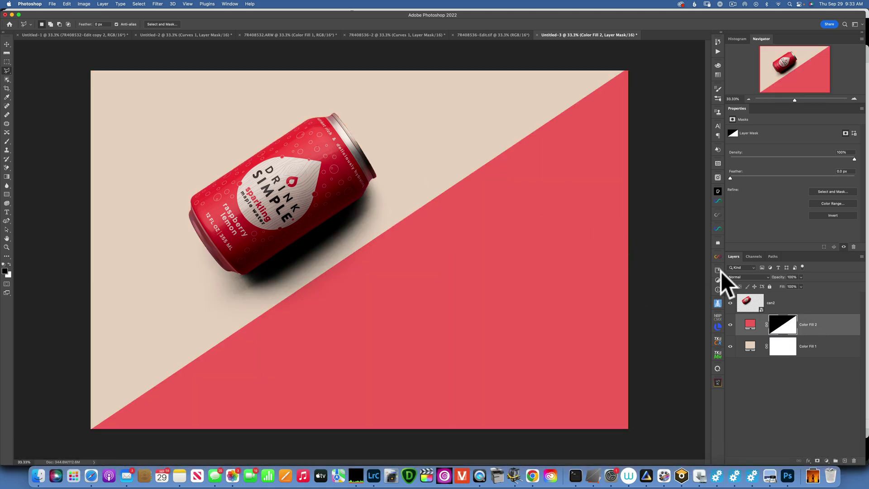
pyautogui.click(749, 309)
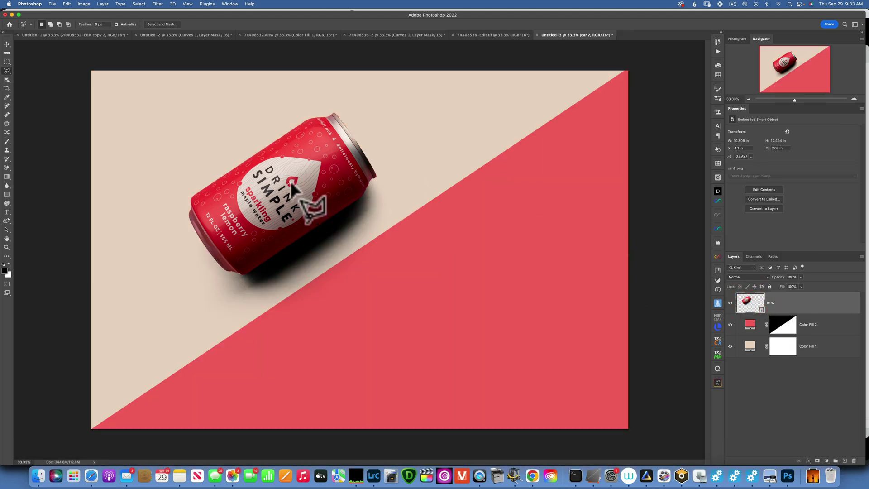
pyautogui.click(161, 127)
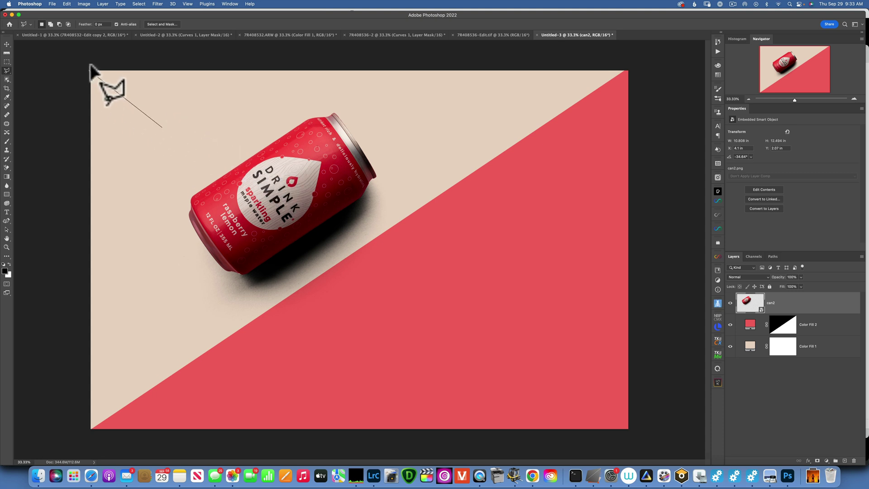
pyautogui.click(142, 117)
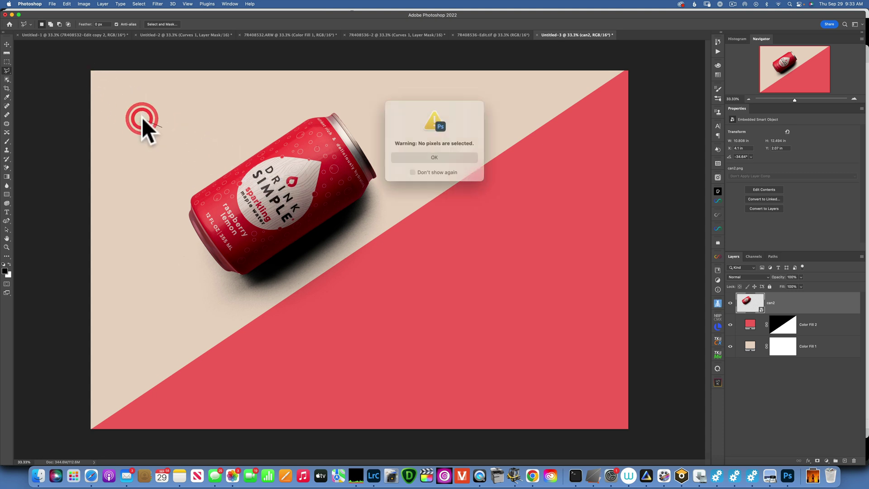
pyautogui.click(438, 154)
# Step: Move the can to the canvas's upper-right corner and place six duplicates at the center, lower-left corner, and left, top, right and bottom edges
pyautogui.click(6, 44)
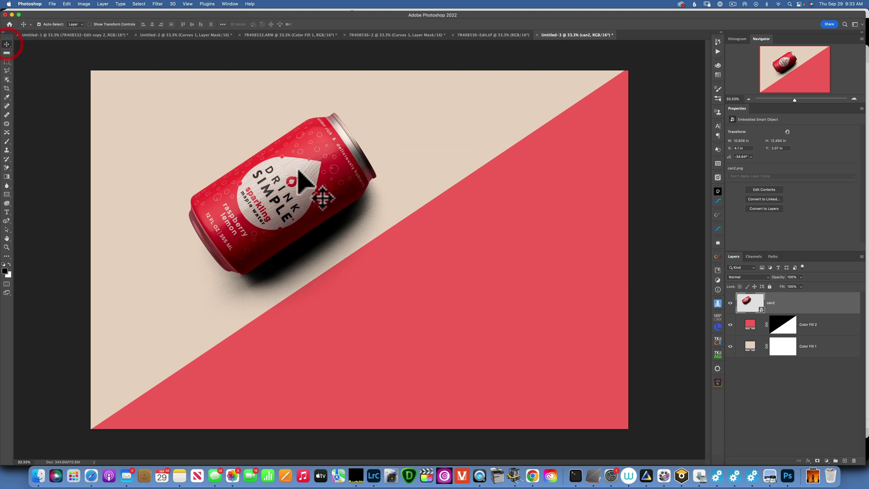
pyautogui.moveTo(319, 183); pyautogui.dragTo(591, 97)
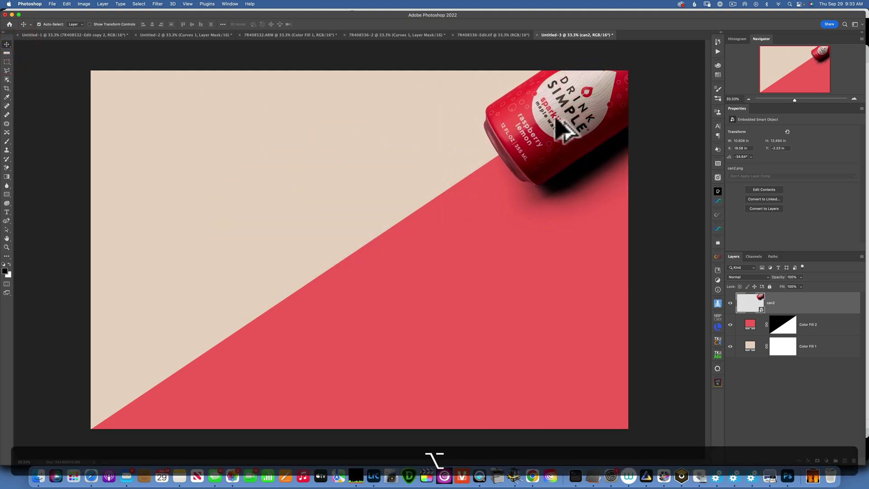
pyautogui.moveTo(562, 131); pyautogui.dragTo(382, 12)
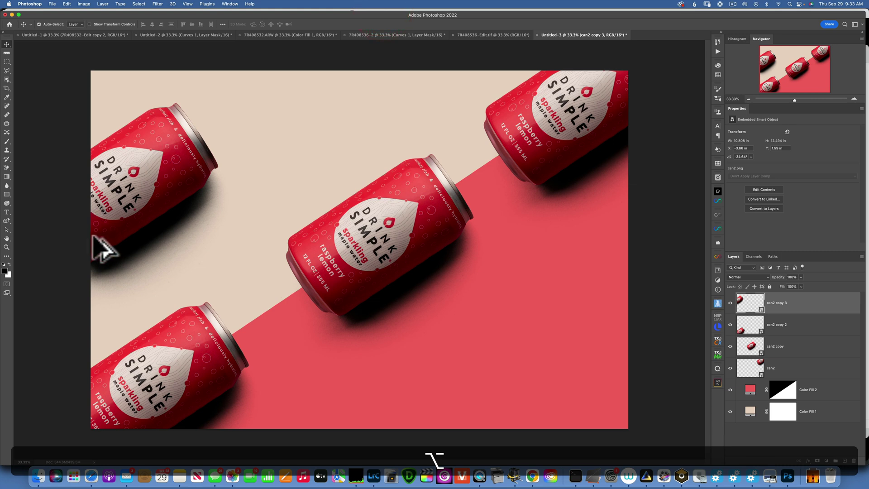
pyautogui.moveTo(97, 243); pyautogui.dragTo(287, 119)
pyautogui.moveTo(384, 238); pyautogui.dragTo(623, 273)
pyautogui.moveTo(588, 324); pyautogui.dragTo(330, 477)
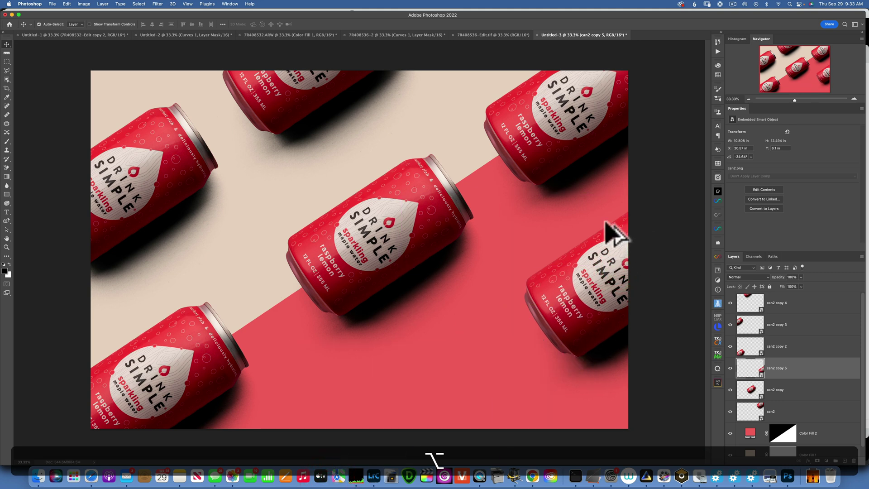
pyautogui.moveTo(445, 194); pyautogui.dragTo(443, 367)
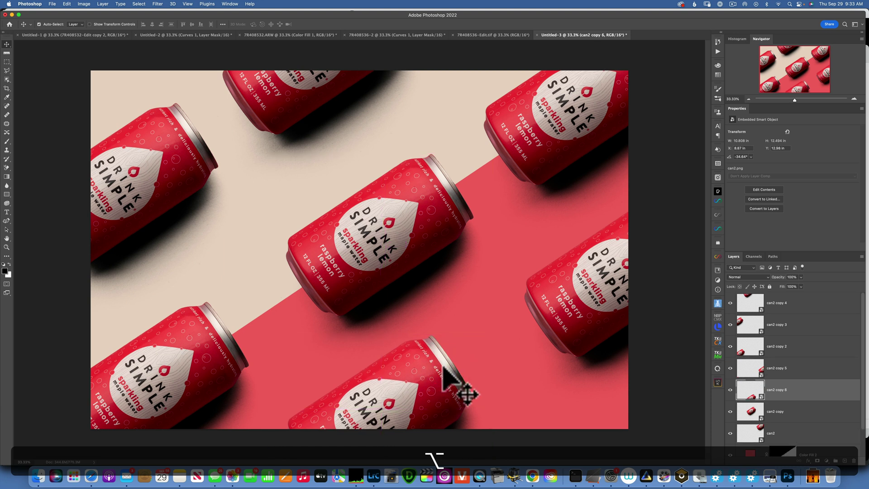